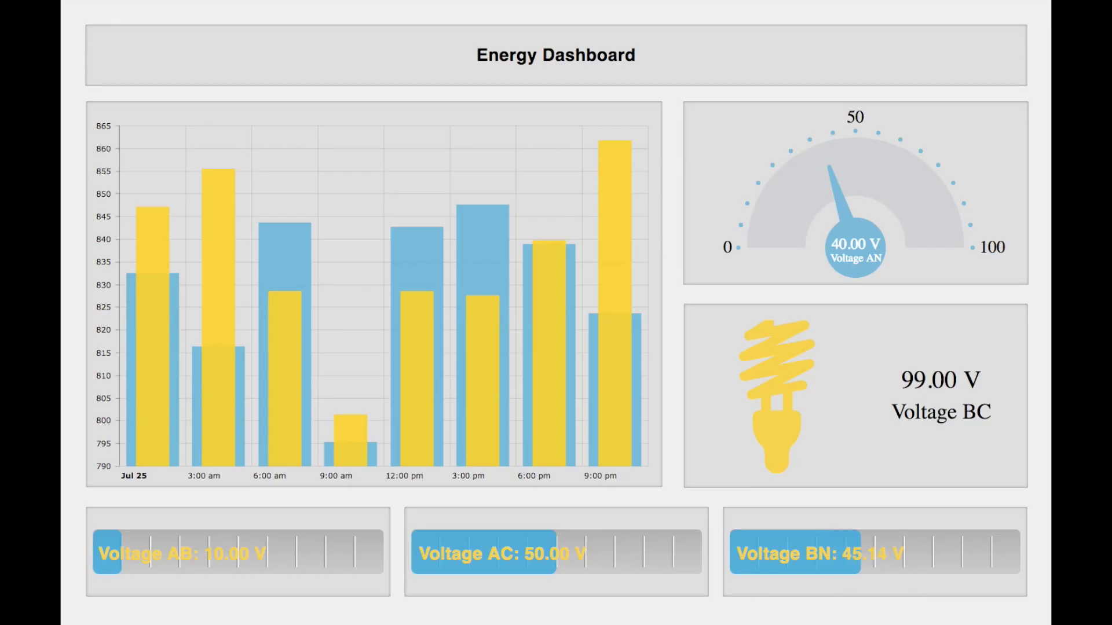
# Read the column values, then zoom the chart into the 6:00 am–6:00 pm range of Jul 25.
pyautogui.moveTo(212, 328)
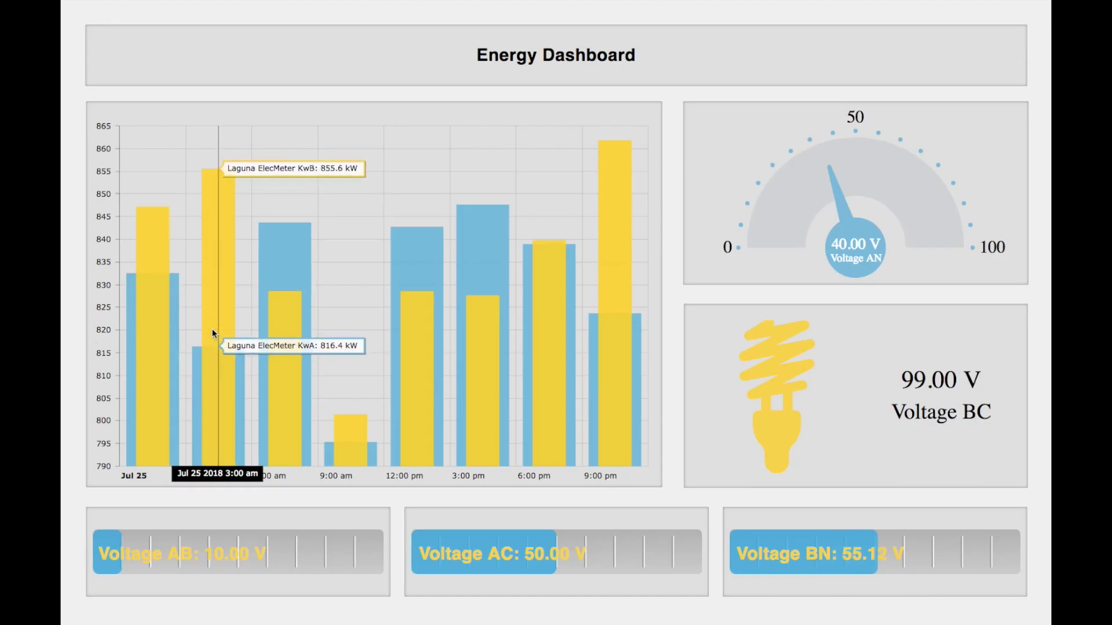
pyautogui.moveTo(277, 346); pyautogui.dragTo(550, 345)
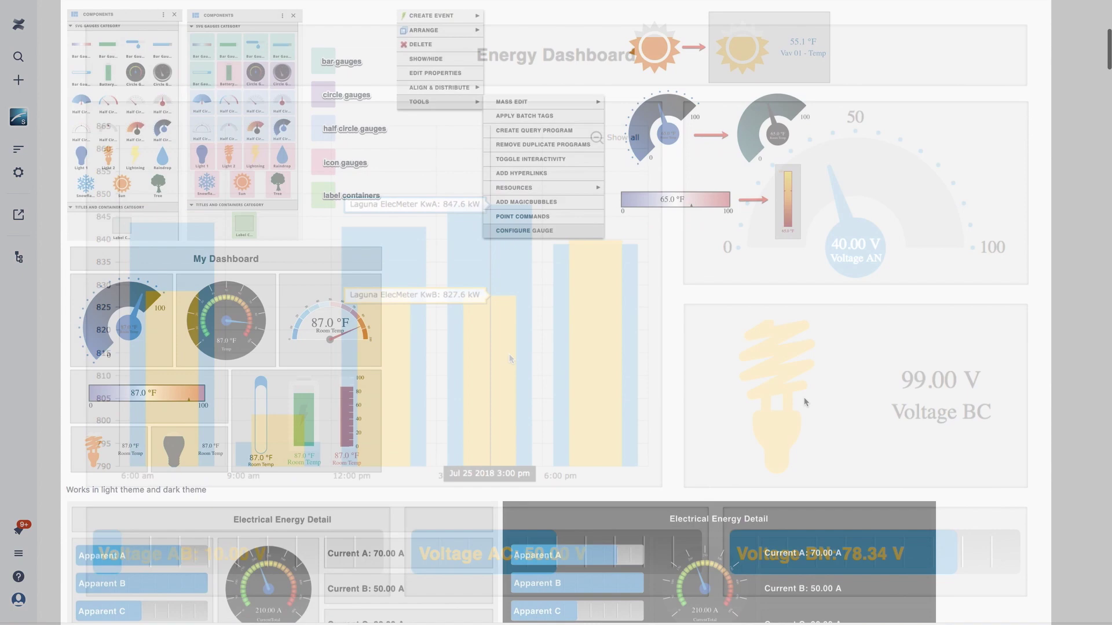
# Scroll the gauge and chart documentation down to the Column Layered table and Column Line section.
pyautogui.scroll(-3, 804, 402)
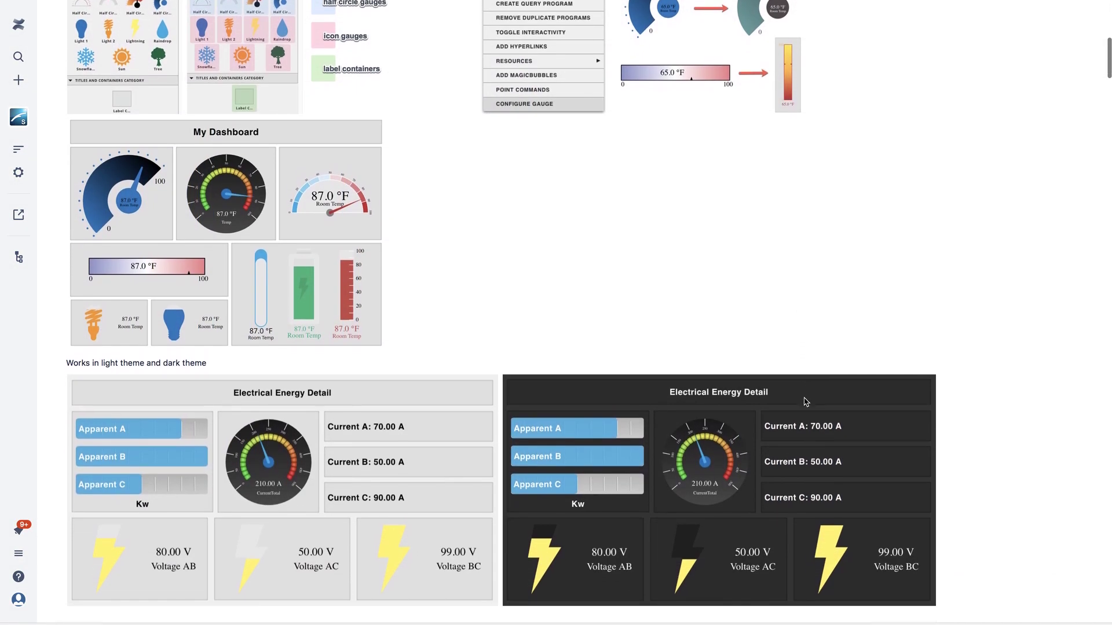
pyautogui.scroll(-8, 804, 402)
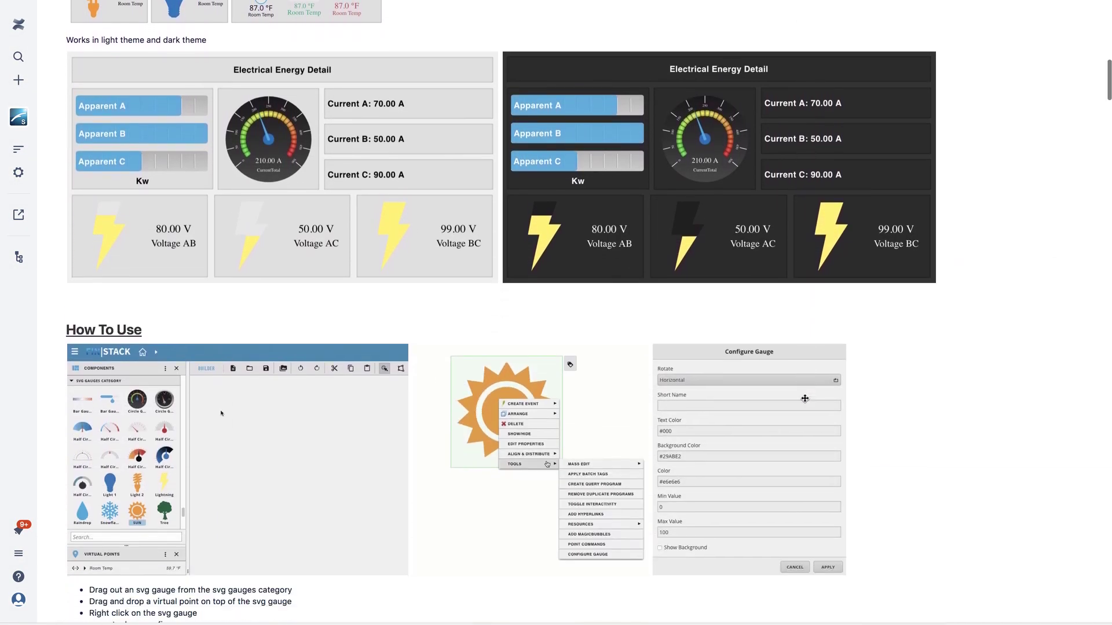
pyautogui.scroll(-13, 804, 398)
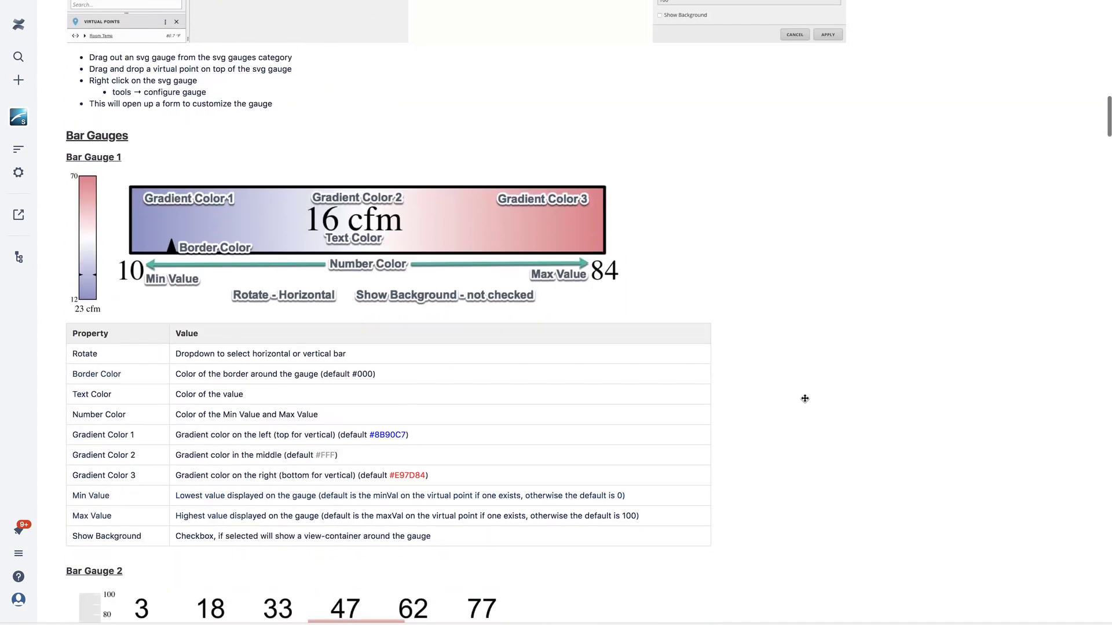
pyautogui.scroll(-20, 804, 398)
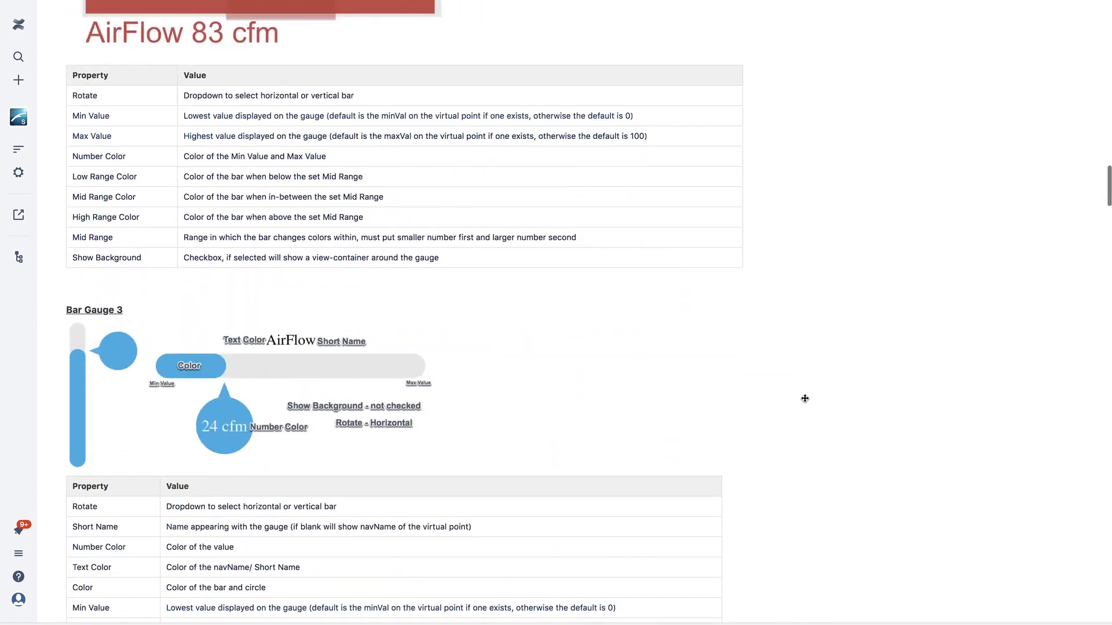
pyautogui.scroll(-20, 804, 398)
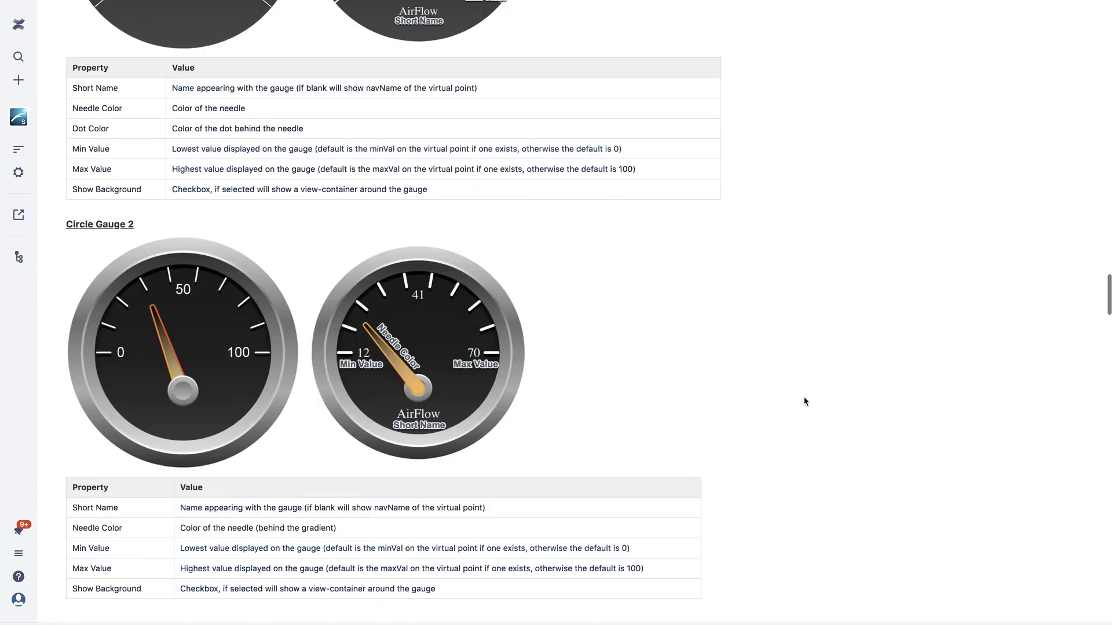
pyautogui.scroll(-20, 804, 401)
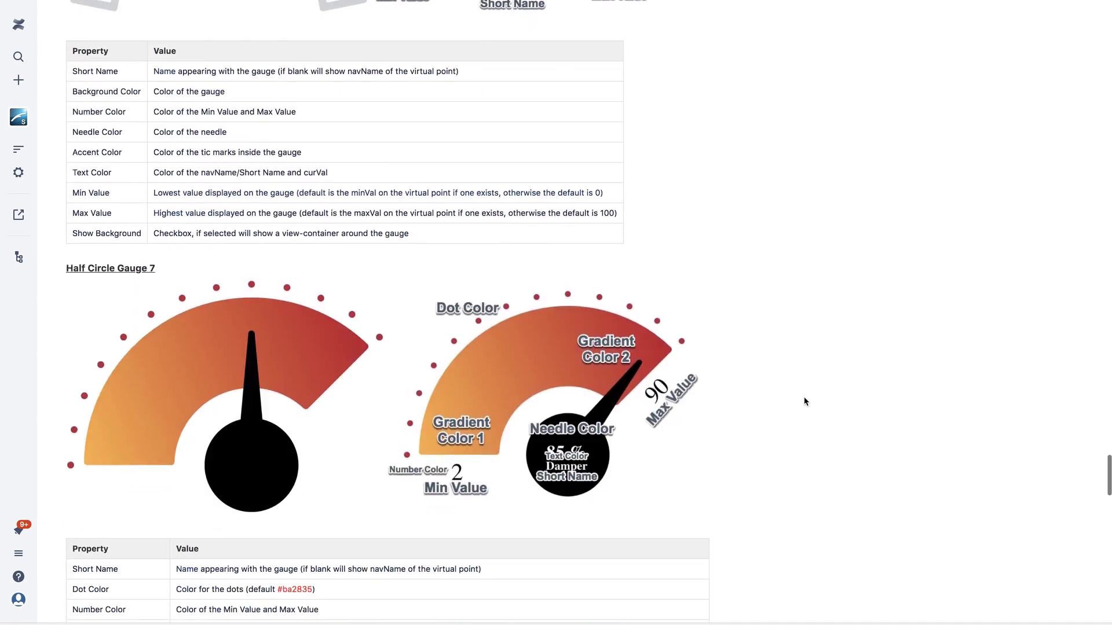
pyautogui.scroll(-20, 805, 400)
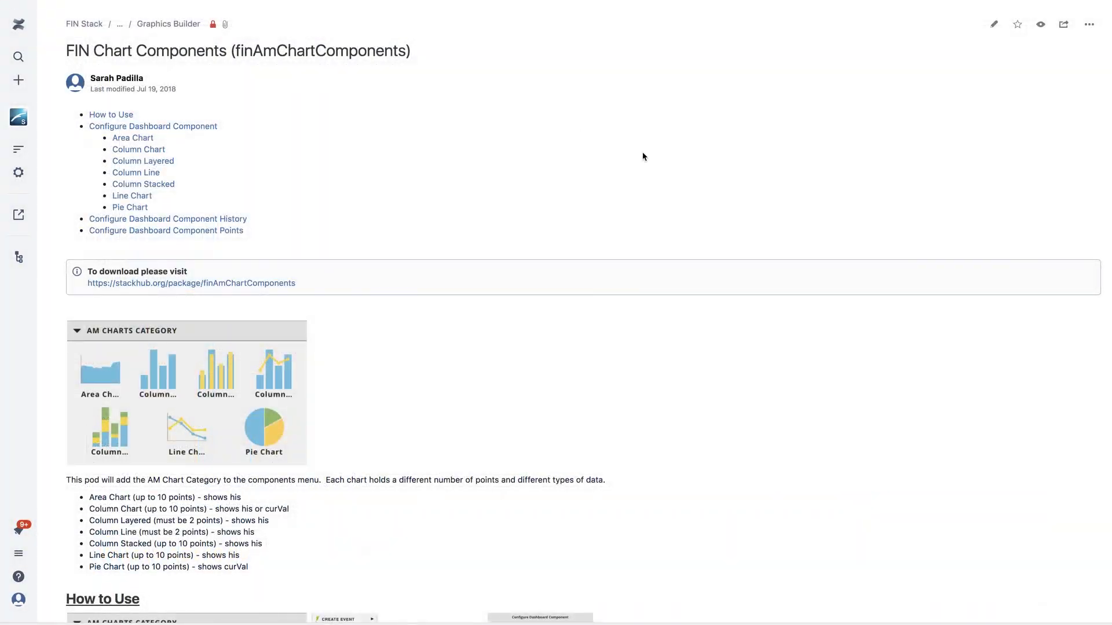
pyautogui.scroll(-4, 647, 161)
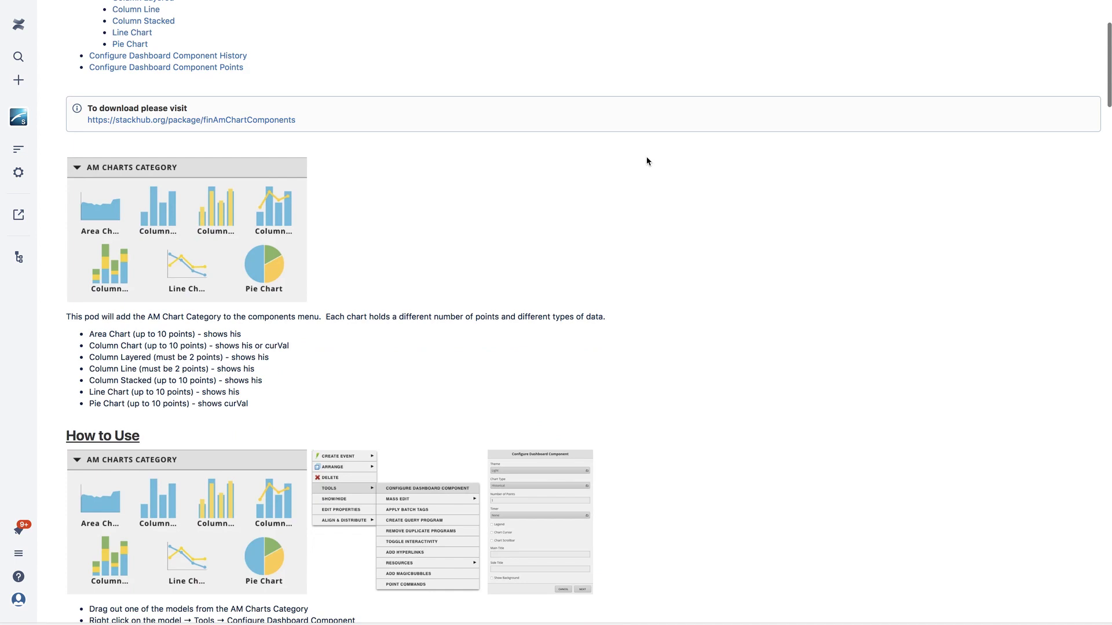
pyautogui.scroll(-12, 648, 161)
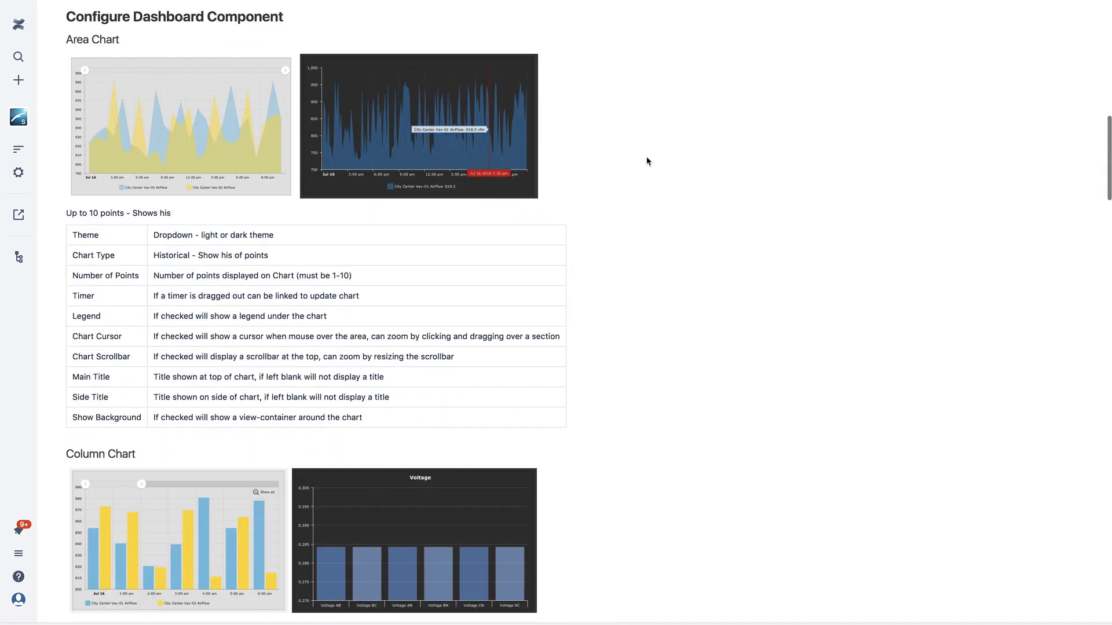
pyautogui.scroll(-12, 648, 161)
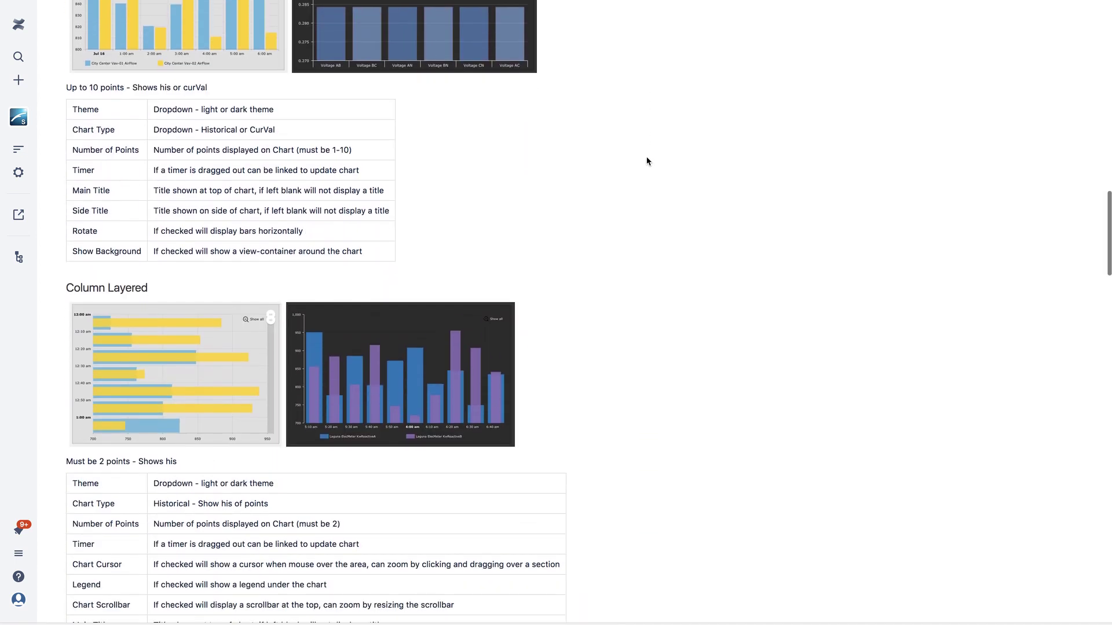
pyautogui.scroll(-10, 647, 161)
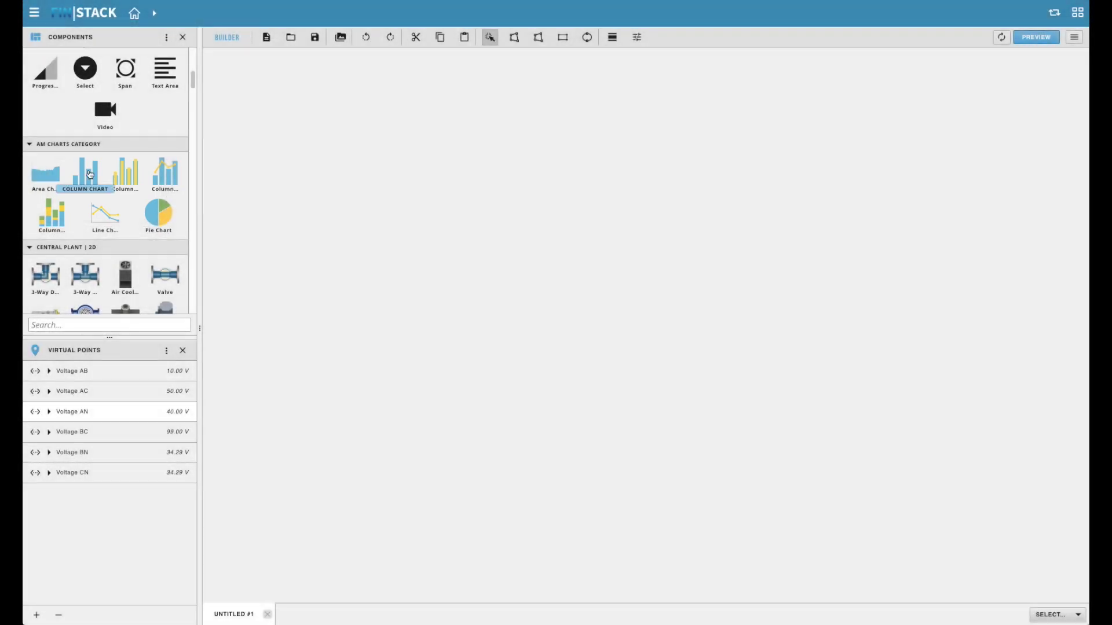
# Drop an AM Charts Column Chart on the canvas and open Configure Dashboard Component for it.
pyautogui.moveTo(88, 175); pyautogui.dragTo(311, 120)
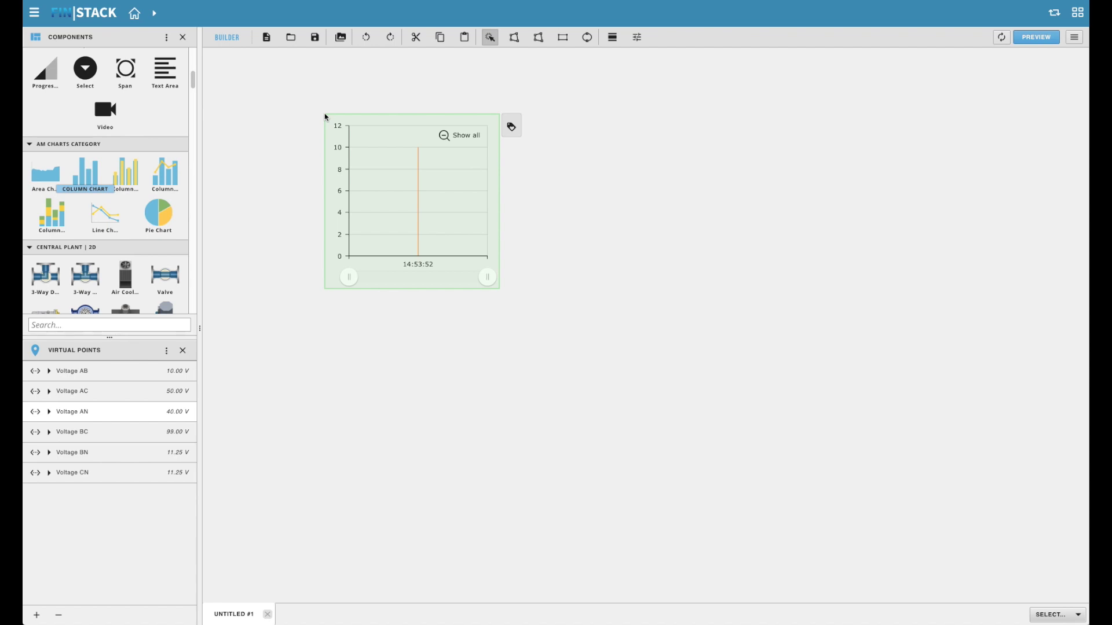
pyautogui.rightClick(326, 117)
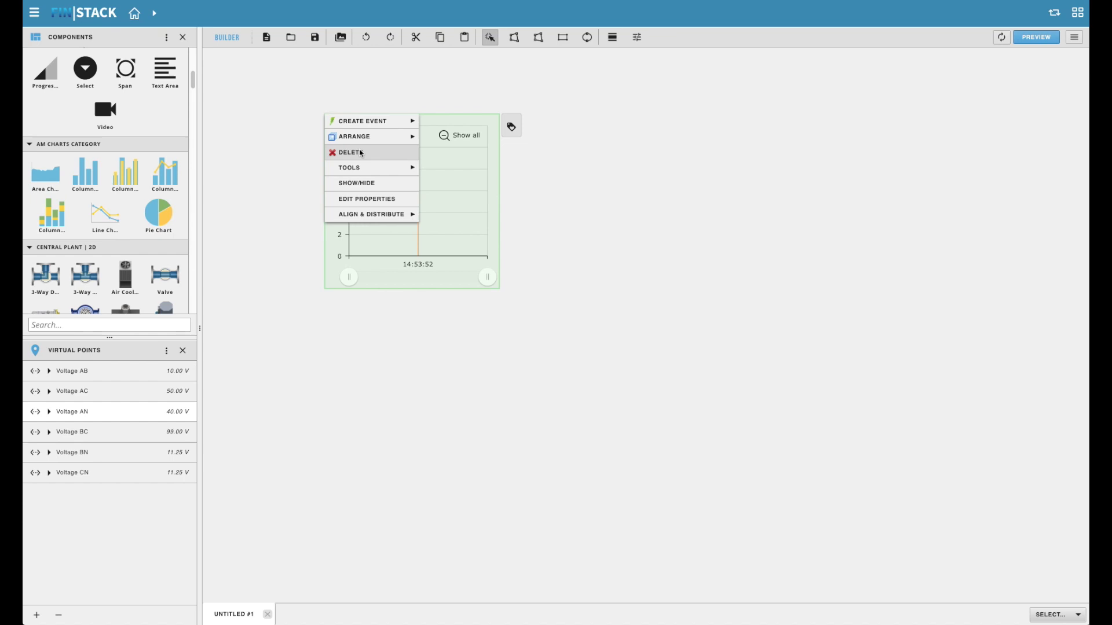
pyautogui.moveTo(388, 174)
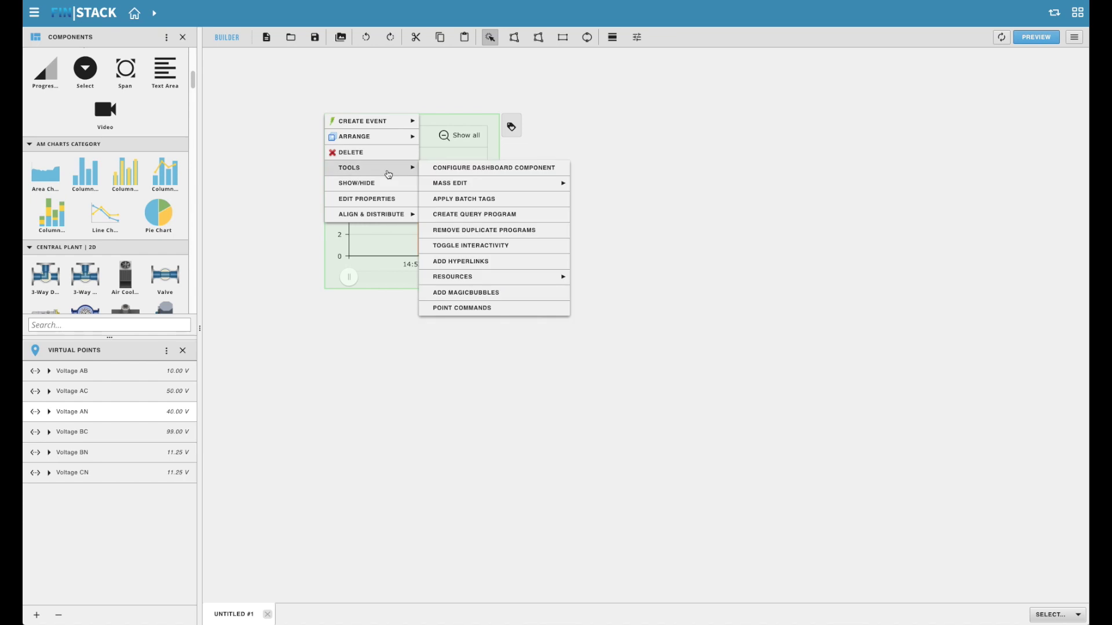
pyautogui.click(426, 171)
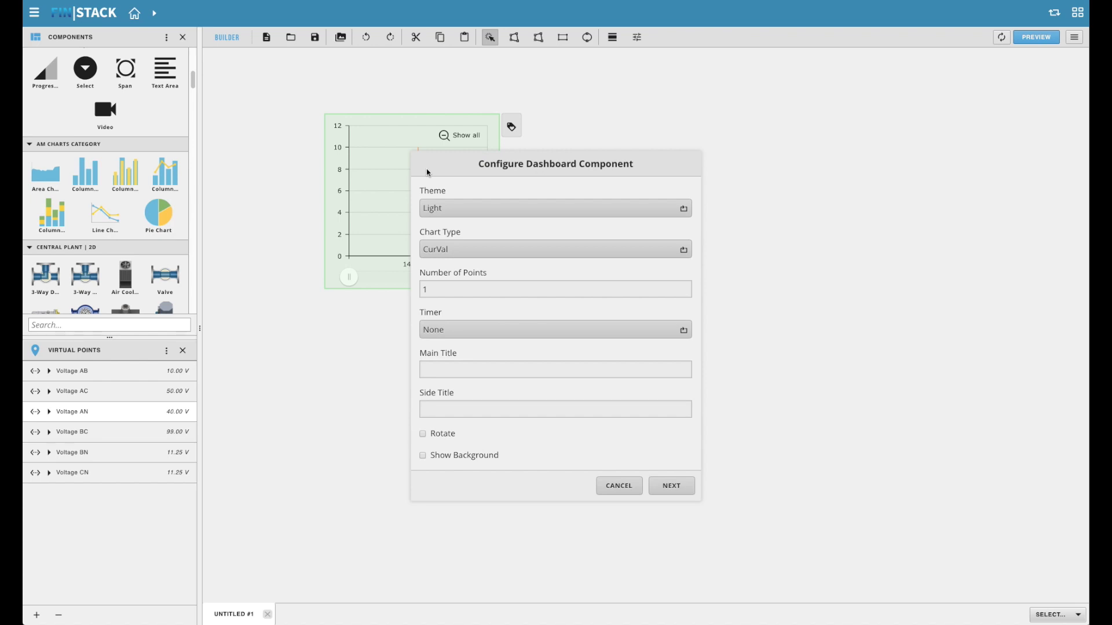
# Keep the chart's Light theme and bring up the Chart Type choices.
pyautogui.click(488, 208)
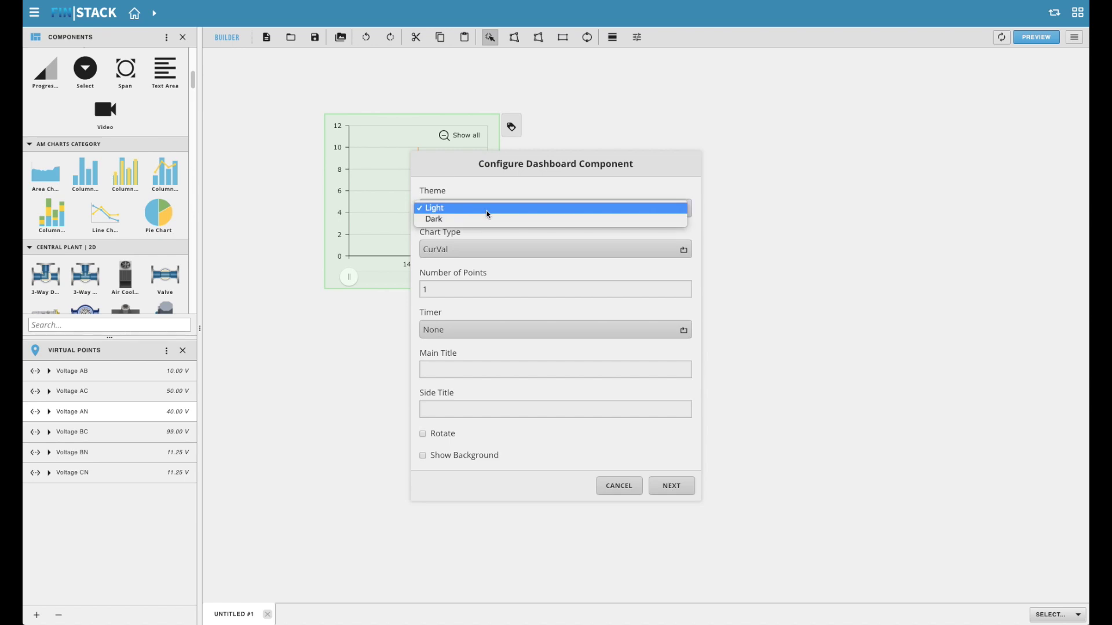
pyautogui.click(488, 210)
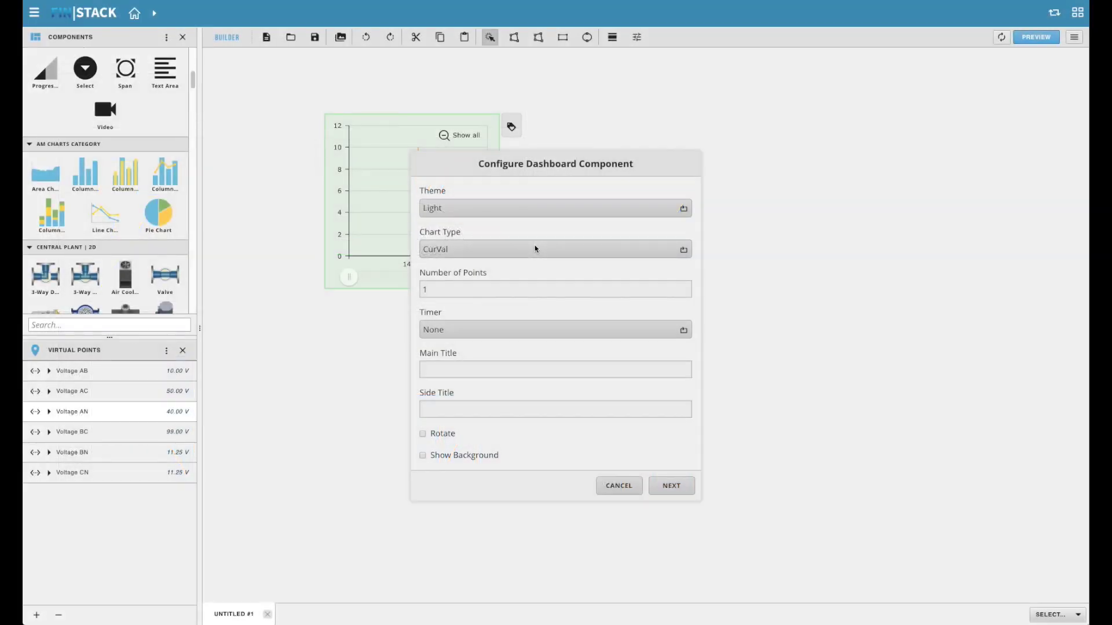
pyautogui.click(535, 249)
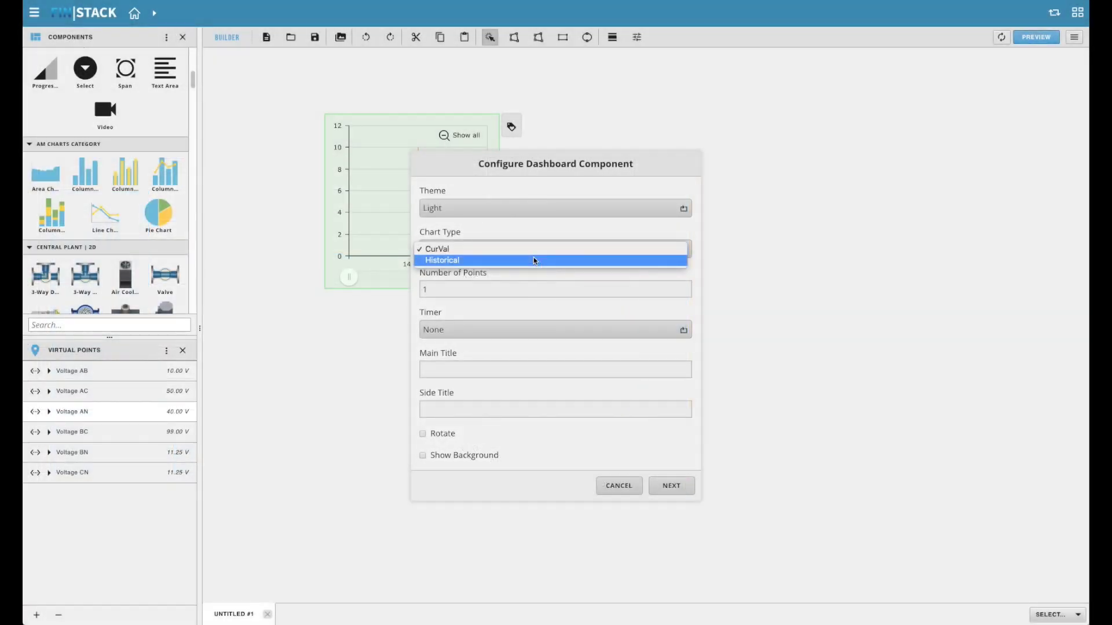
# Make the chart Historical with an Average rollup every 6 Hours, and continue.
pyautogui.click(533, 257)
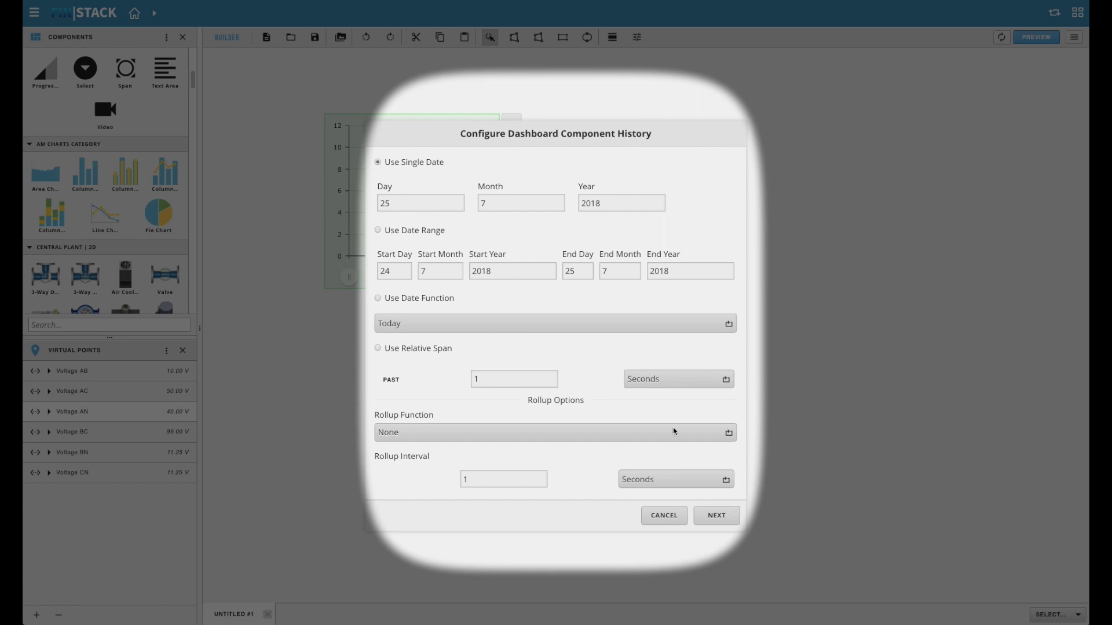
pyautogui.click(673, 428)
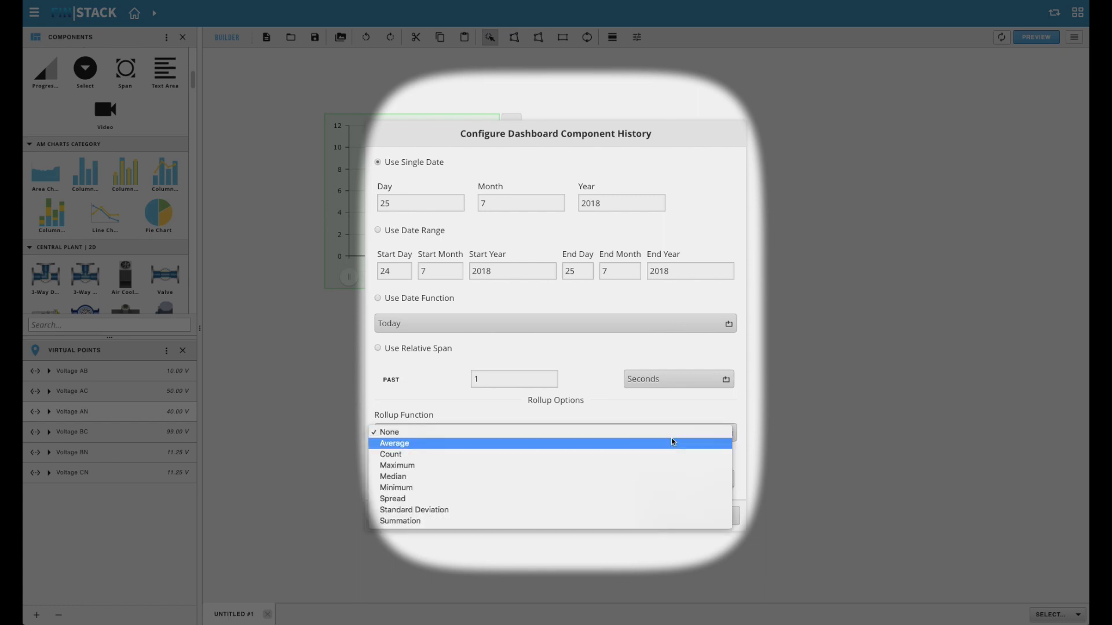
pyautogui.click(671, 442)
pyautogui.moveTo(492, 479); pyautogui.dragTo(436, 474)
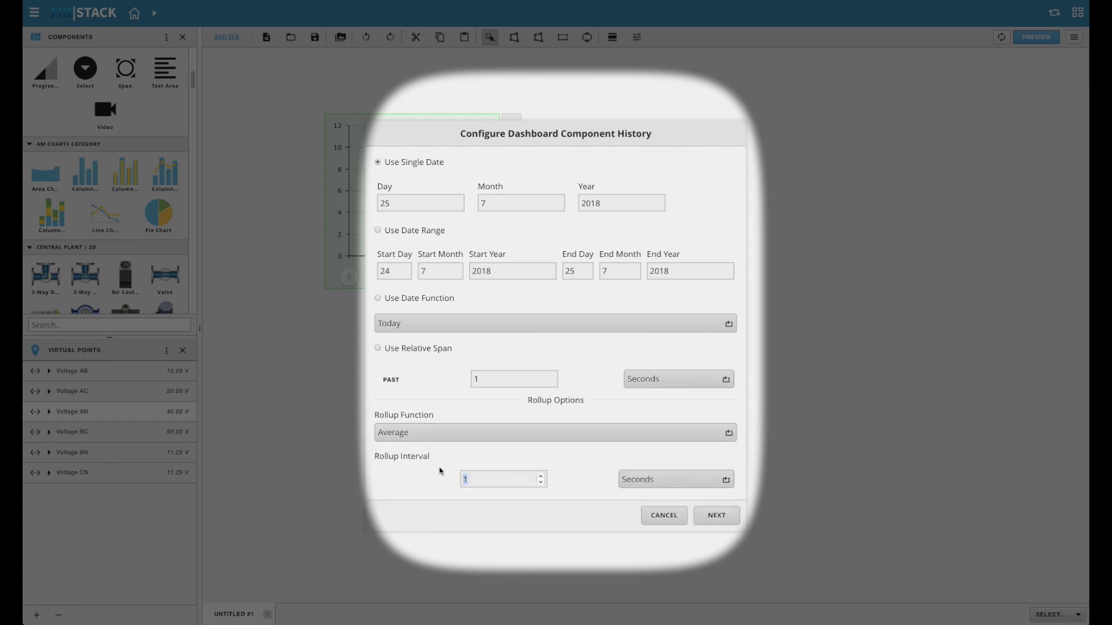
pyautogui.write('6')
pyautogui.click(676, 480)
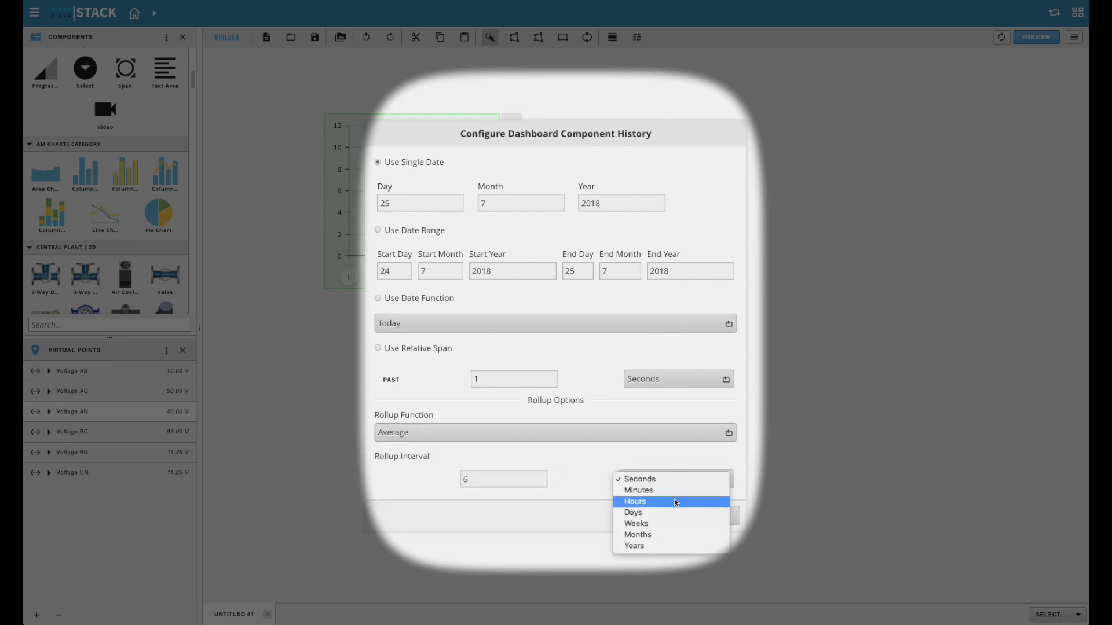
pyautogui.click(676, 502)
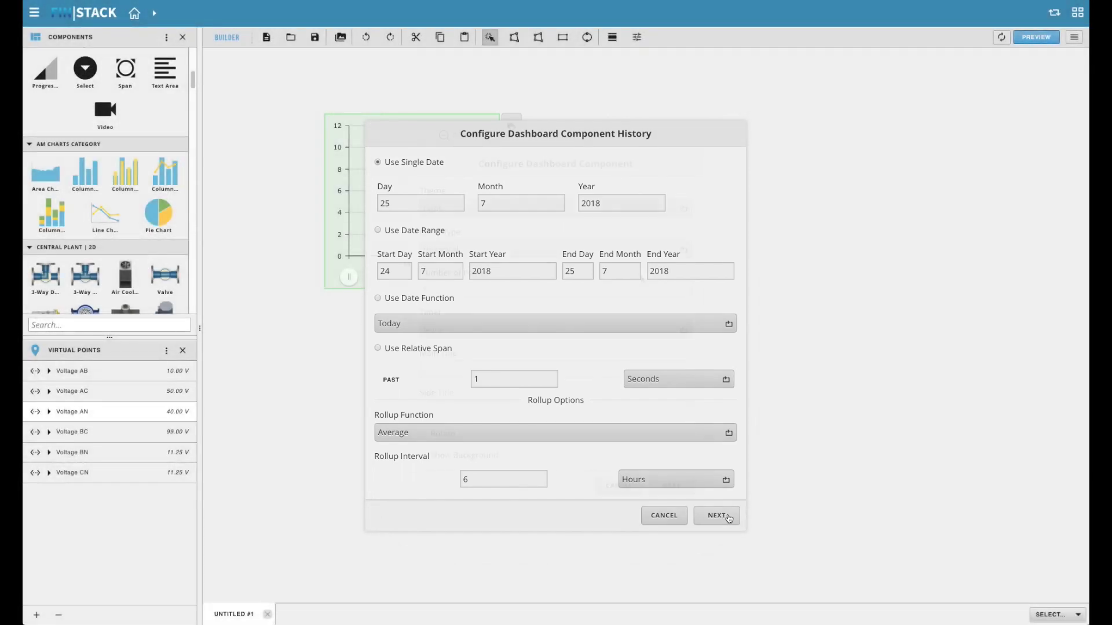
pyautogui.click(729, 518)
# Use 3 chart points: Voltage BC, Laguna ElecMeter Voltage AC and Voltage AB.
pyautogui.click(684, 285)
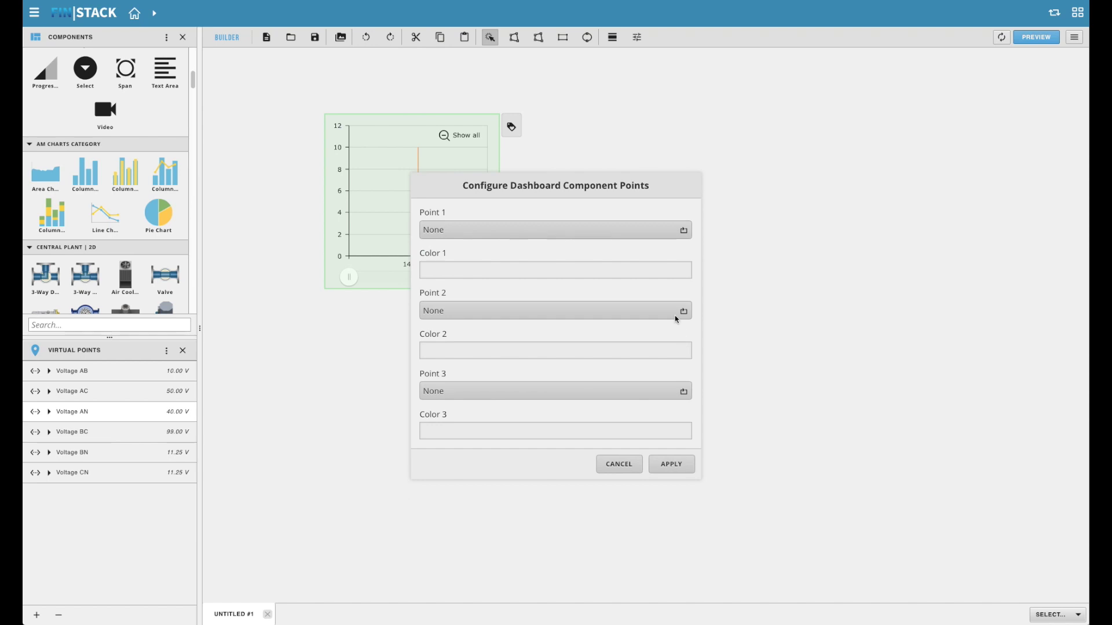
pyautogui.click(612, 231)
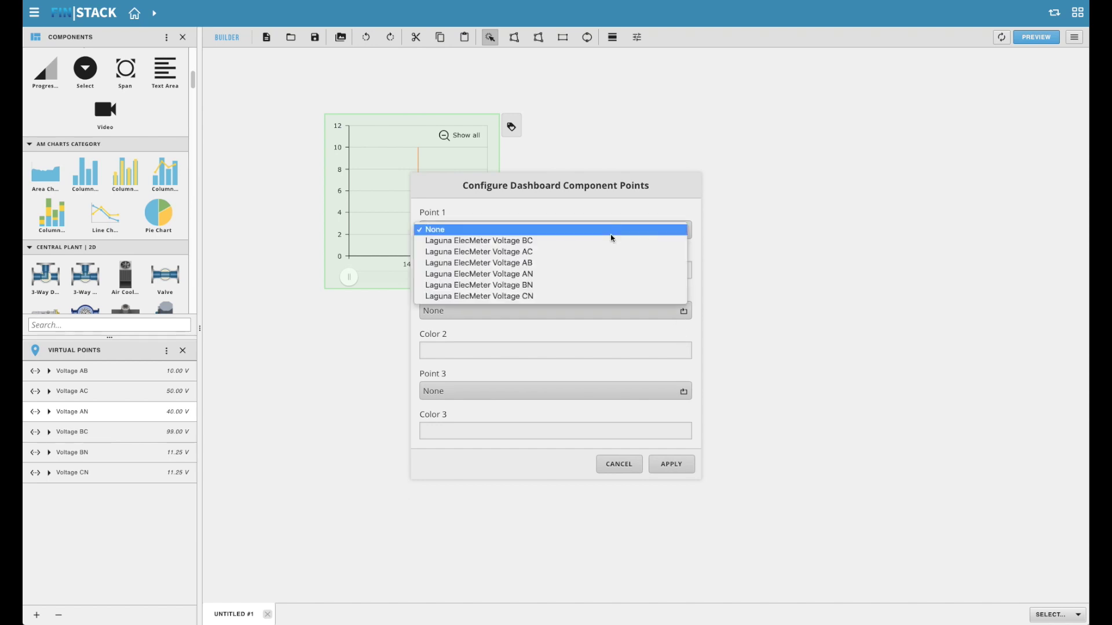
pyautogui.press('Escape')
pyautogui.click(606, 310)
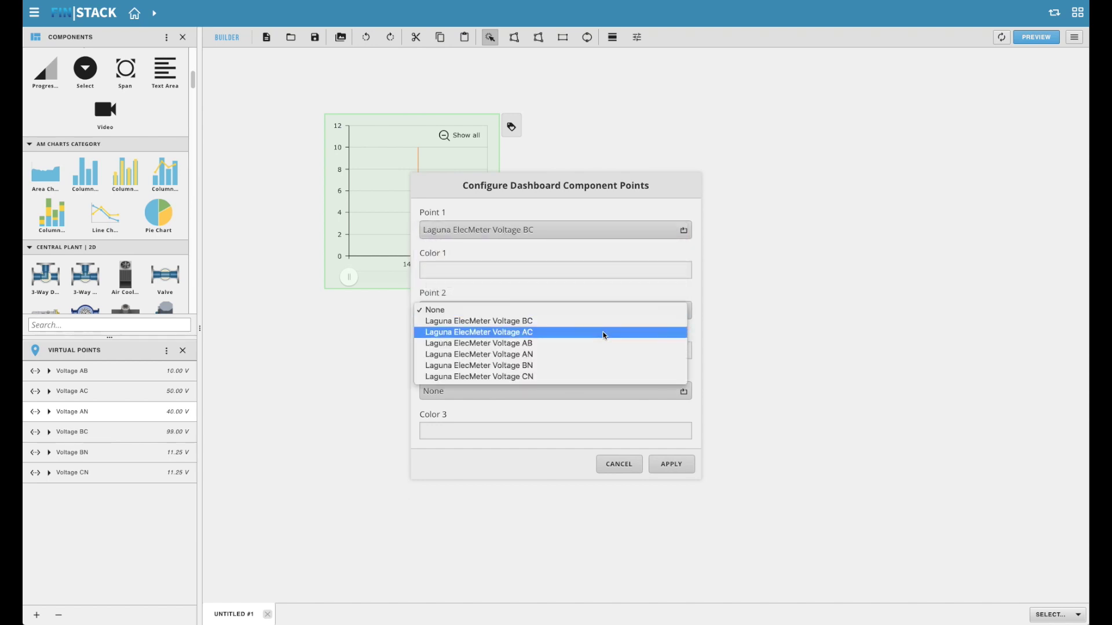
pyautogui.click(604, 332)
pyautogui.click(605, 391)
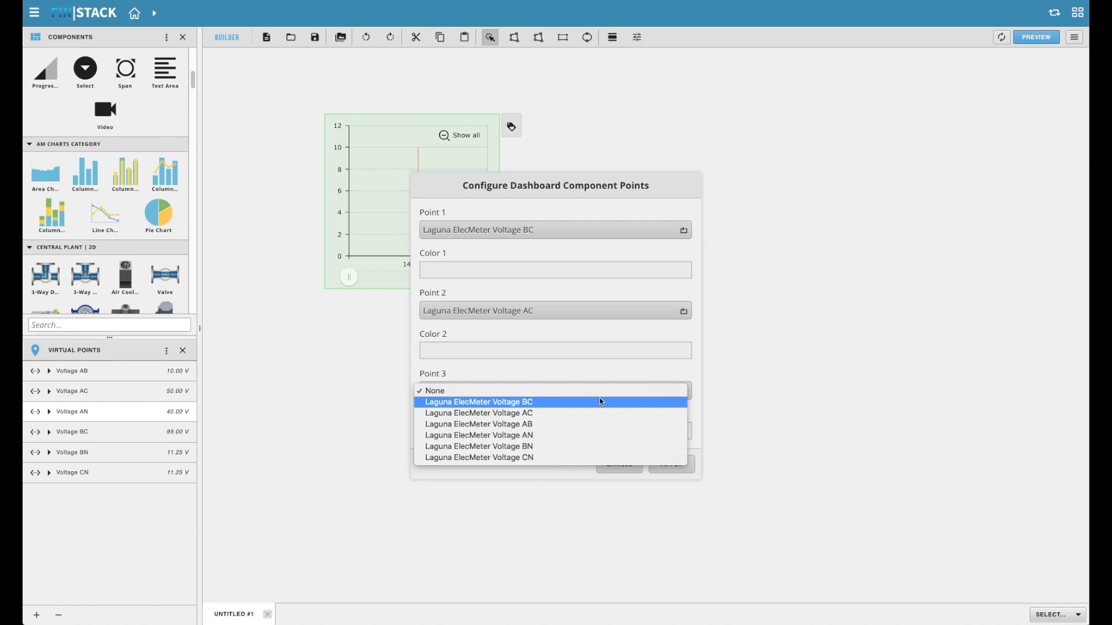
pyautogui.click(596, 424)
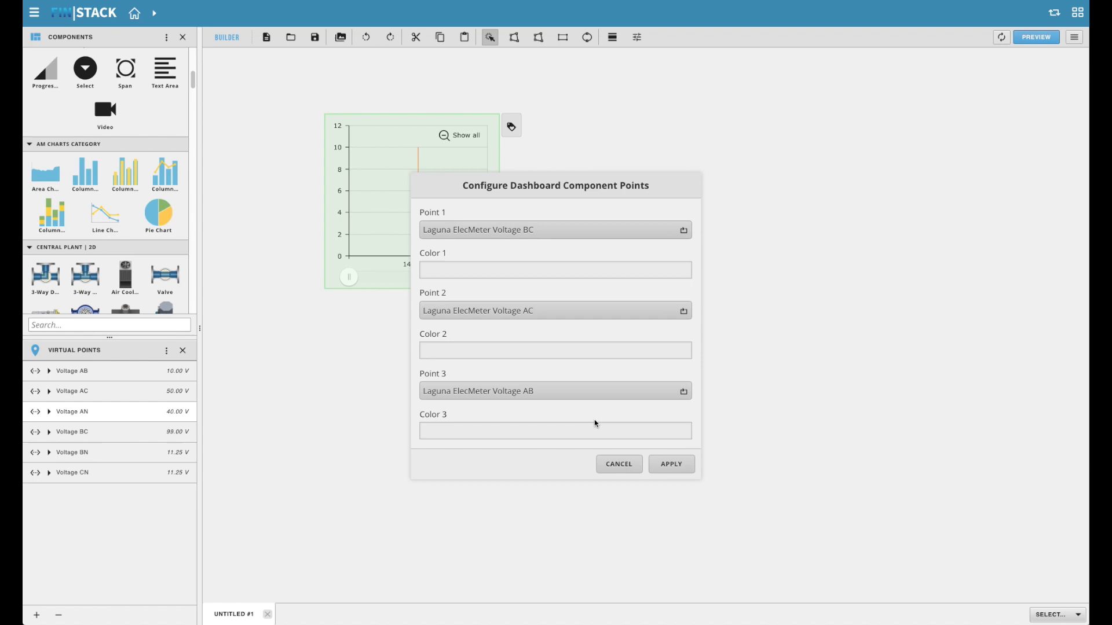
# Set series colours to orange, #8c68b2 and rgb(255,215,0), and apply.
pyautogui.click(530, 268)
pyautogui.write('orange')
pyautogui.write('#8c68b2')
pyautogui.click(503, 435)
pyautogui.write('rgb(')
pyautogui.write('255,215,0)')
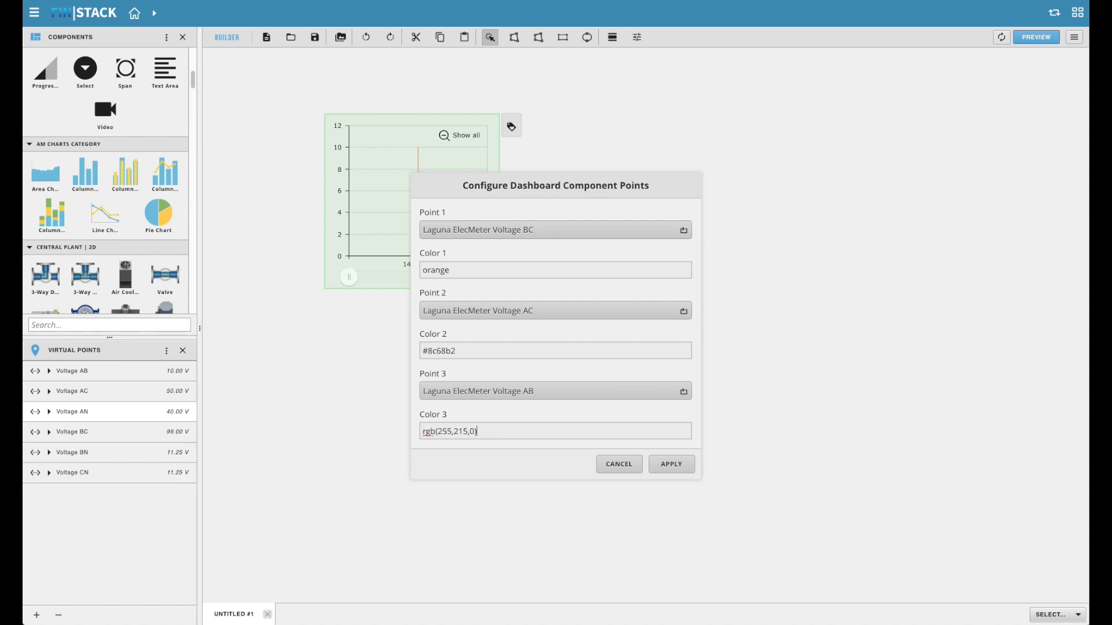
pyautogui.click(672, 464)
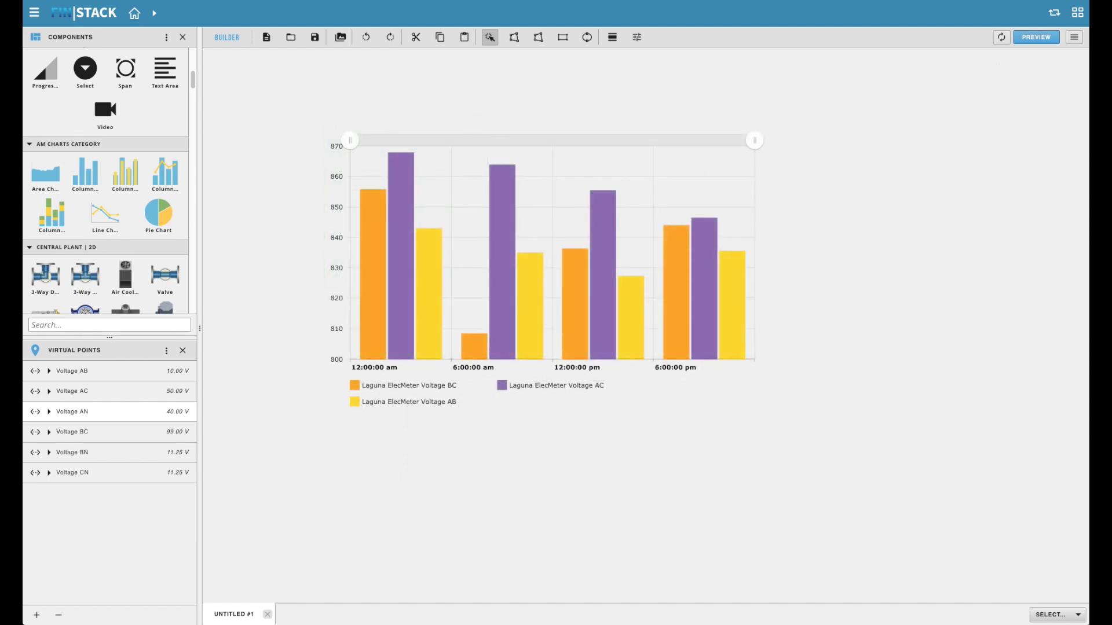
# Scroll the Components panel down toward the SVG Gauges category.
pyautogui.scroll(-10, 107, 173)
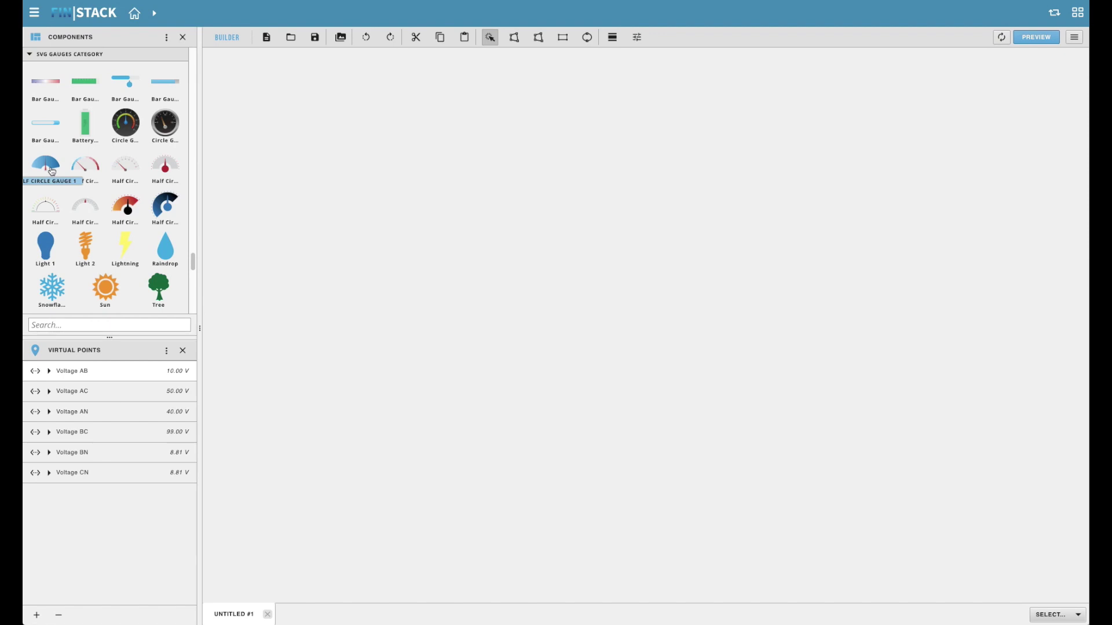
# Drop Half Circle Gauge 1 on the canvas and bind it to the Voltage AB point.
pyautogui.moveTo(52, 171); pyautogui.dragTo(390, 102)
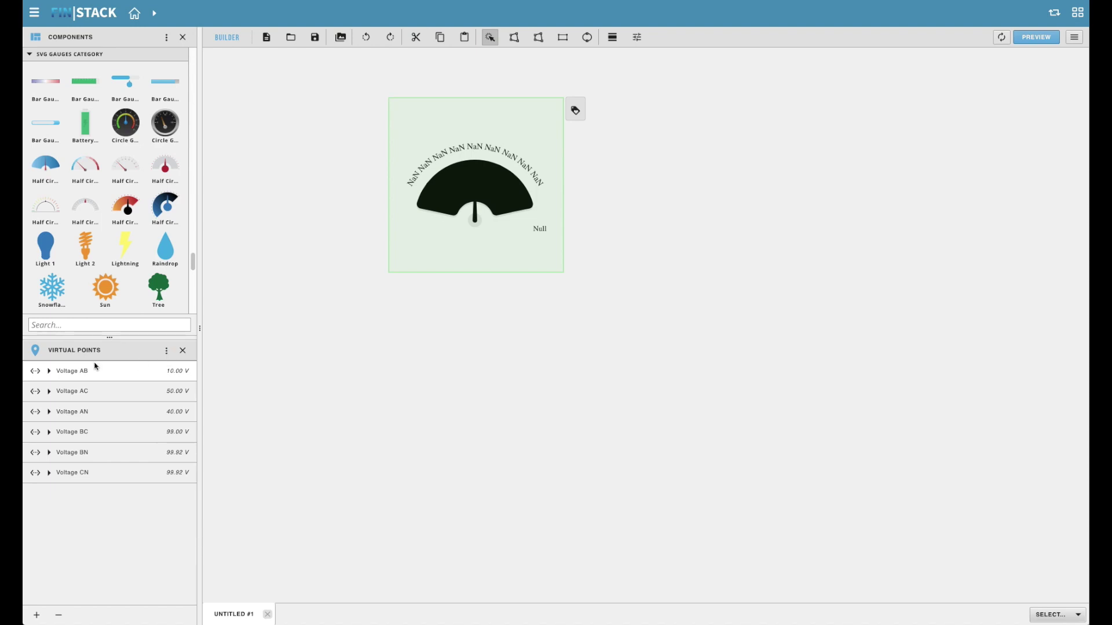
pyautogui.moveTo(80, 372); pyautogui.dragTo(425, 181)
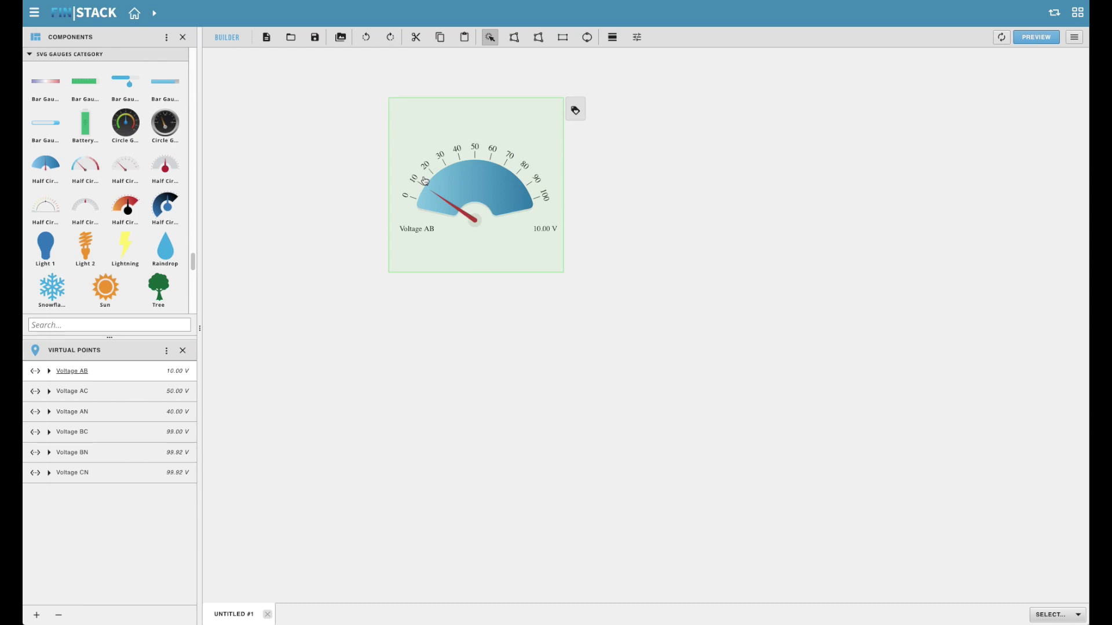
# Open the gauge's Configure Gauge settings and set its Short Name to Voltage.
pyautogui.rightClick(428, 183)
pyautogui.moveTo(484, 282)
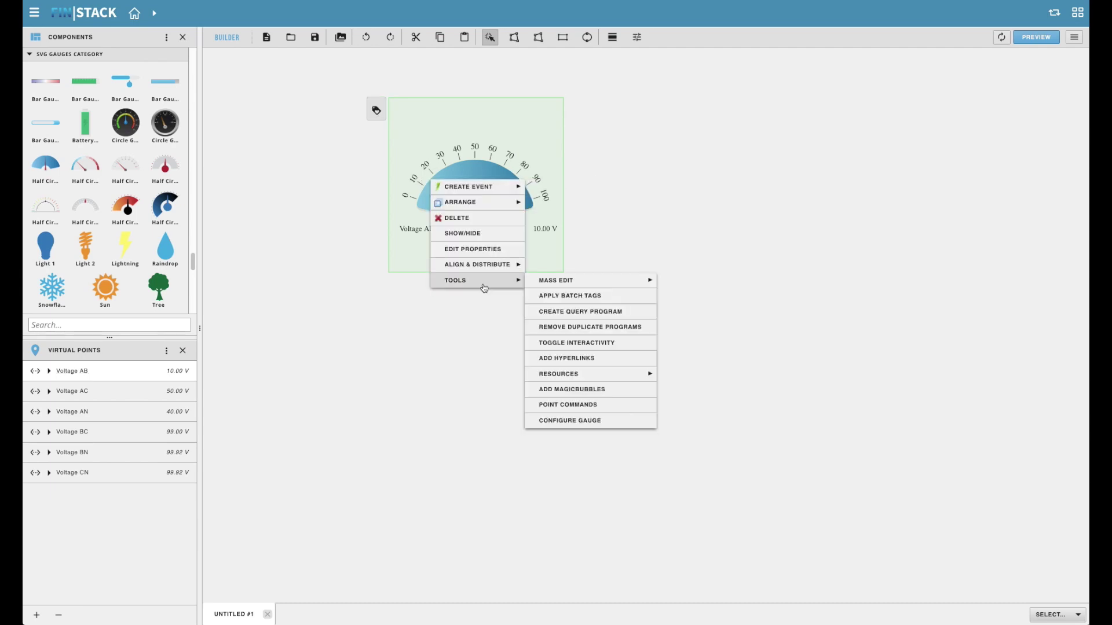
pyautogui.click(613, 420)
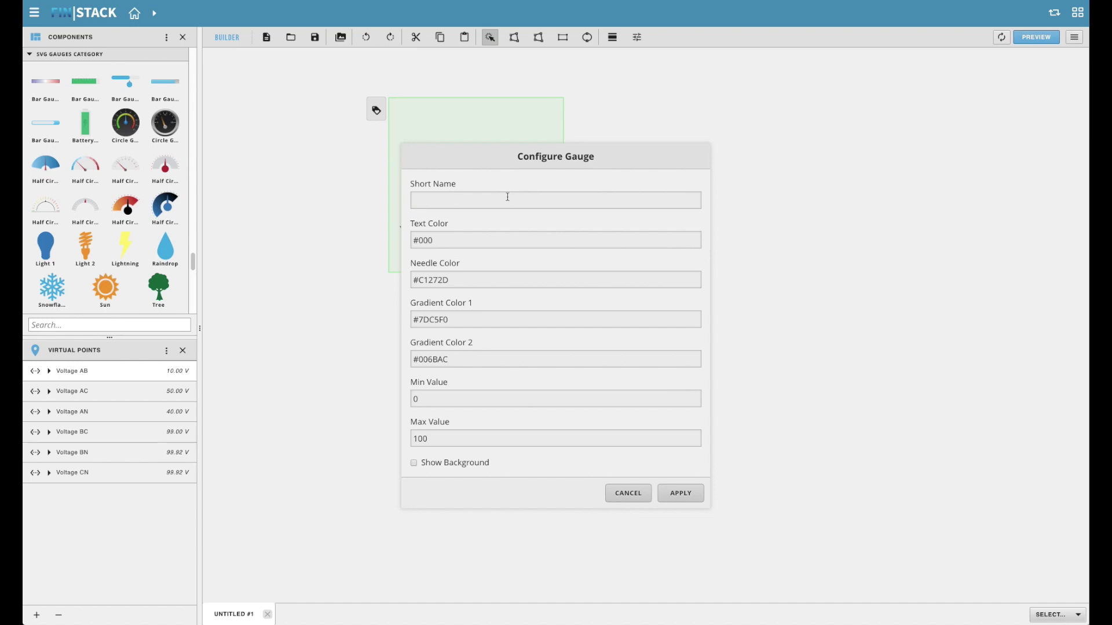
pyautogui.write('Voltage')
# Make the needle black, the gradient orange to purple, show the background, and apply.
pyautogui.tripleClick(456, 278)
pyautogui.write('black')
pyautogui.tripleClick(463, 324)
pyautogui.write('orab')
pyautogui.press('BackSpace')
pyautogui.write('nge')
pyautogui.tripleClick(463, 357)
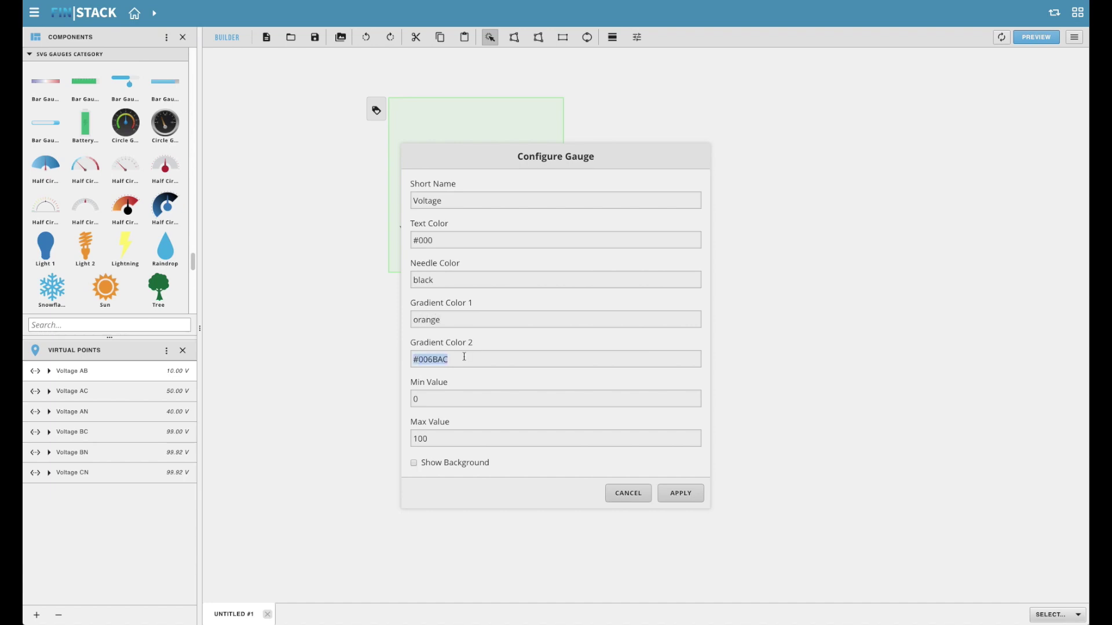
pyautogui.write('purple')
pyautogui.click(414, 463)
pyautogui.click(690, 496)
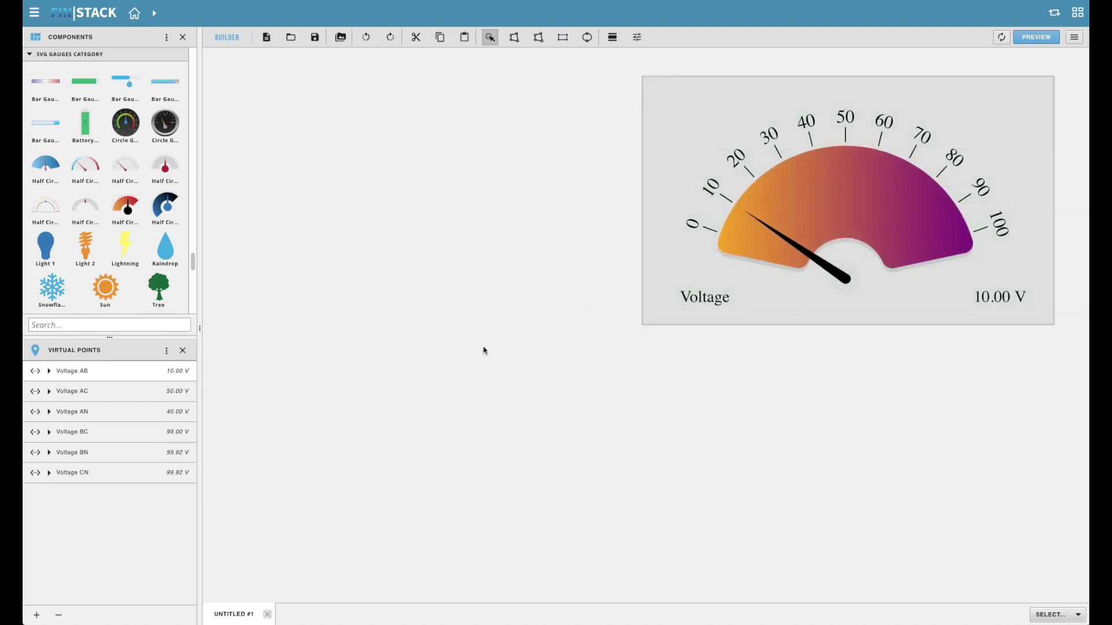
# Add a Lightning gauge bound to Voltage AC with its background and value label shown.
pyautogui.moveTo(131, 262); pyautogui.dragTo(263, 174)
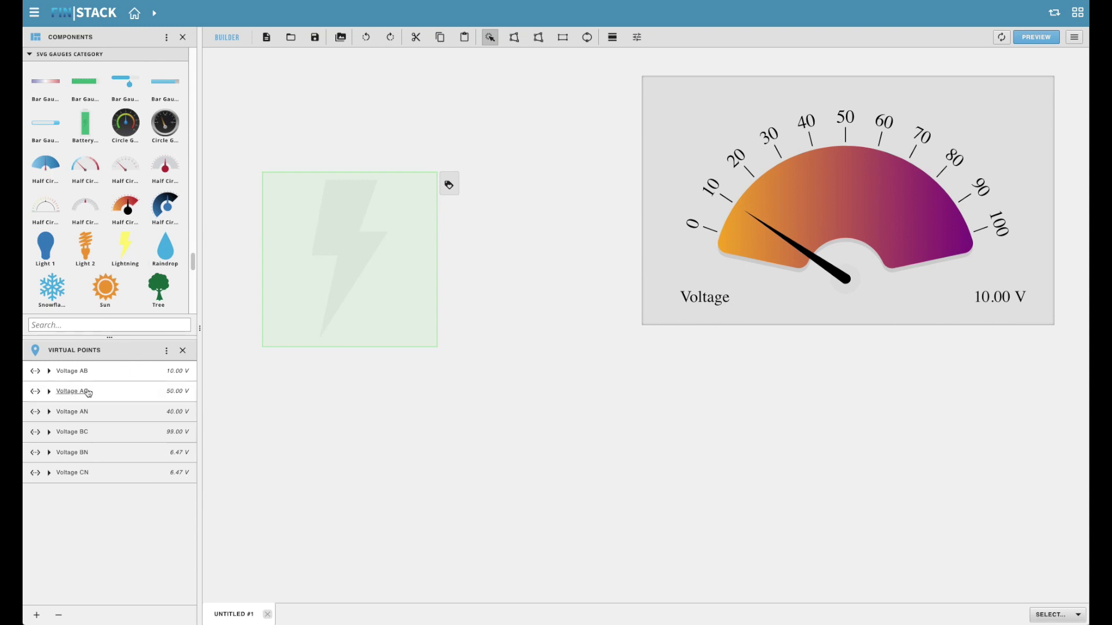
pyautogui.moveTo(89, 393); pyautogui.dragTo(314, 274)
pyautogui.rightClick(315, 274)
pyautogui.moveTo(370, 370)
pyautogui.click(459, 510)
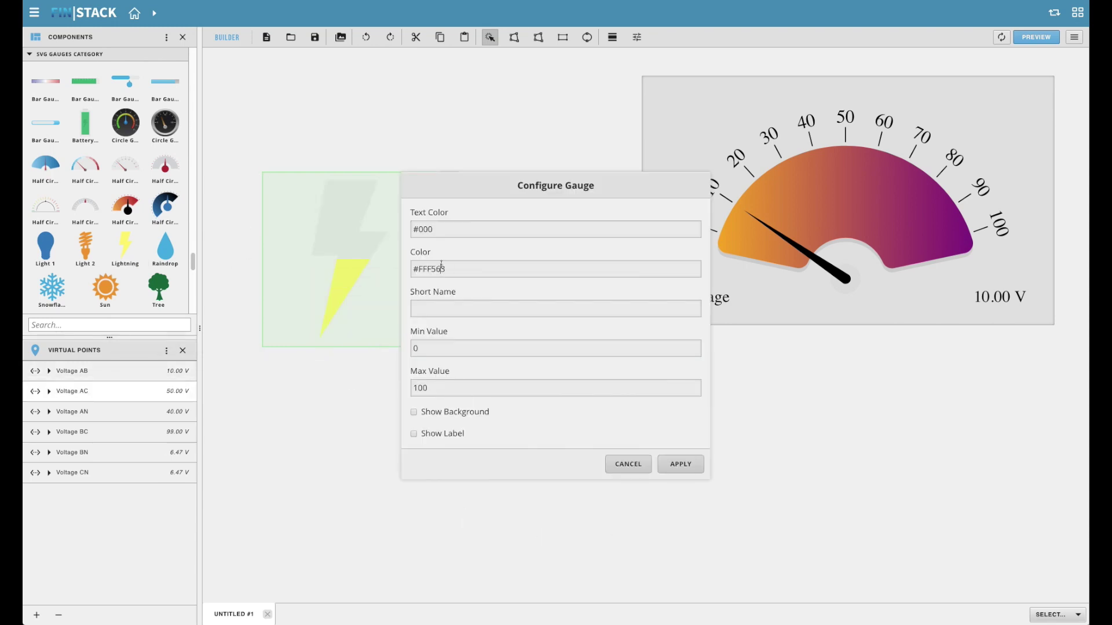
pyautogui.click(413, 412)
pyautogui.click(413, 434)
pyautogui.click(680, 464)
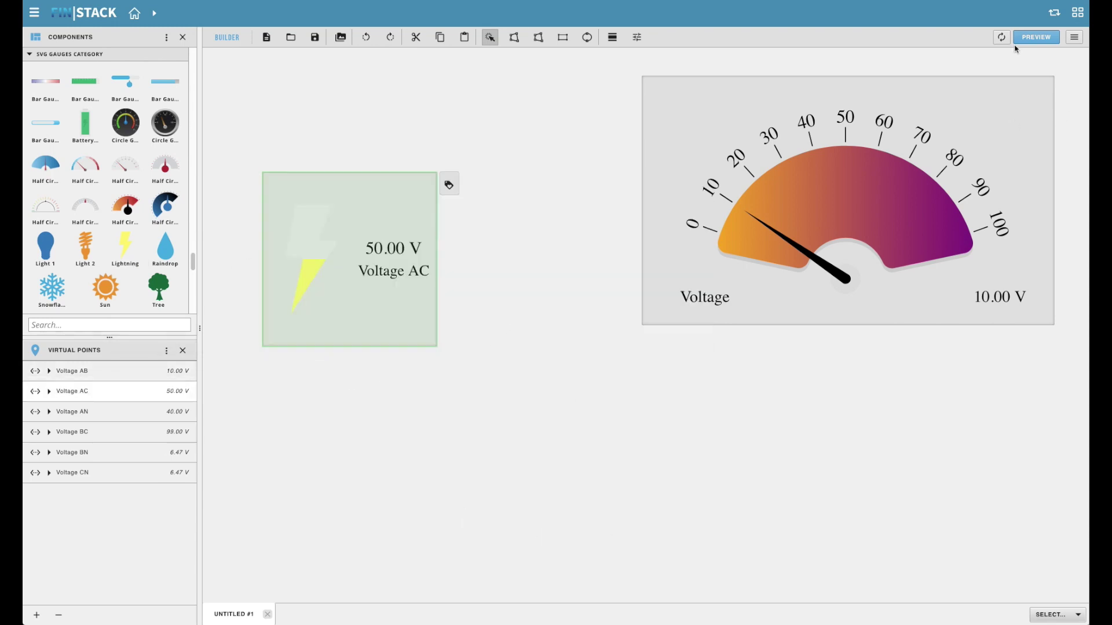
# Enlarge the lightning gauge and move it toward the top left.
pyautogui.moveTo(439, 348); pyautogui.dragTo(631, 392)
pyautogui.moveTo(570, 355); pyautogui.dragTo(515, 252)
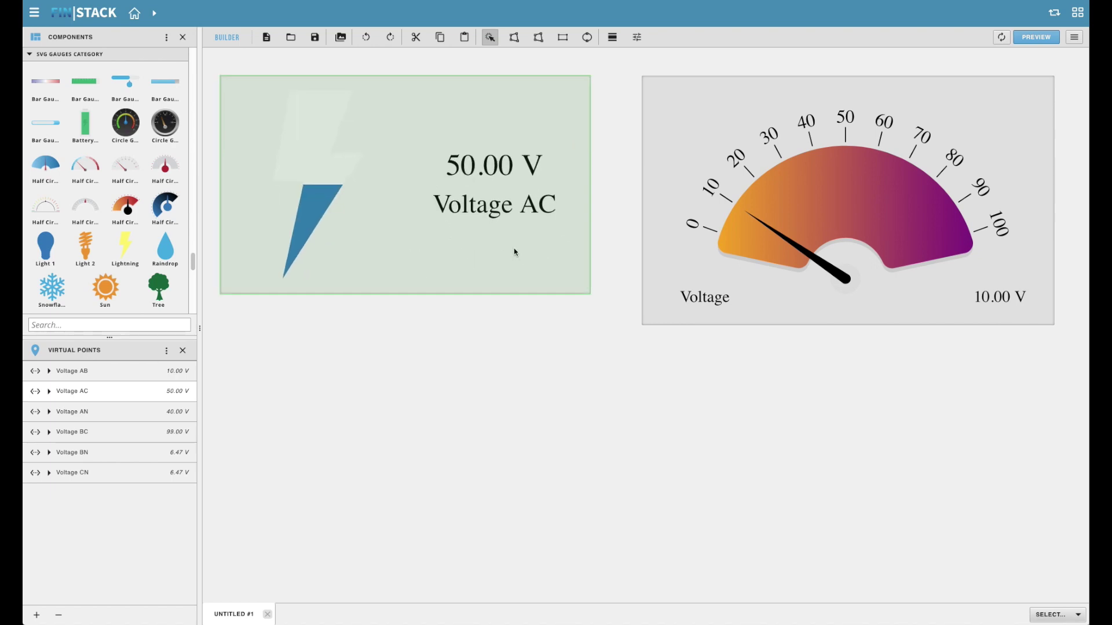
pyautogui.moveTo(590, 295); pyautogui.dragTo(624, 323)
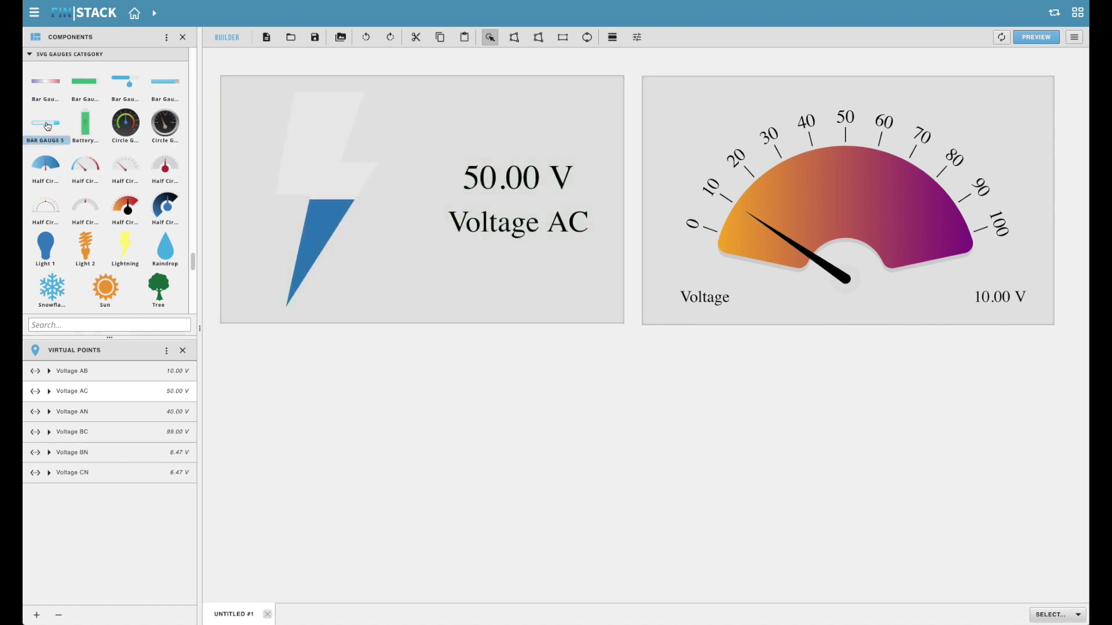
# Add Bar Gauge 5 bound to Voltage AN and try a vertical orientation.
pyautogui.moveTo(48, 126); pyautogui.dragTo(307, 376)
pyautogui.moveTo(72, 412); pyautogui.dragTo(384, 453)
pyautogui.rightClick(476, 527)
pyautogui.moveTo(521, 517)
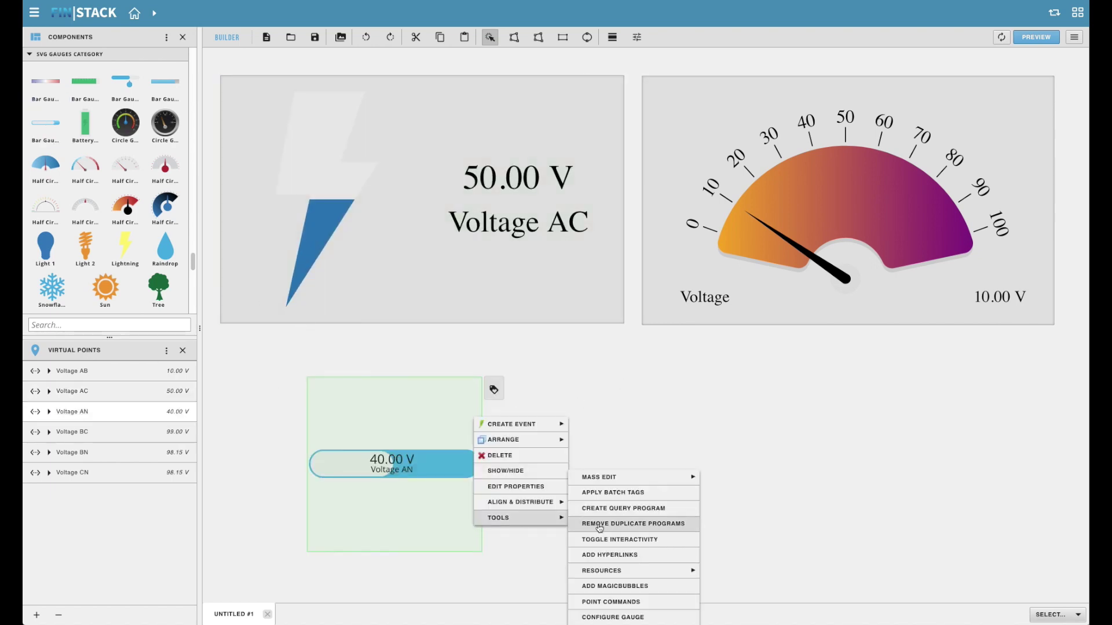
pyautogui.click(613, 617)
pyautogui.click(476, 199)
pyautogui.click(477, 215)
pyautogui.click(677, 494)
pyautogui.click(665, 511)
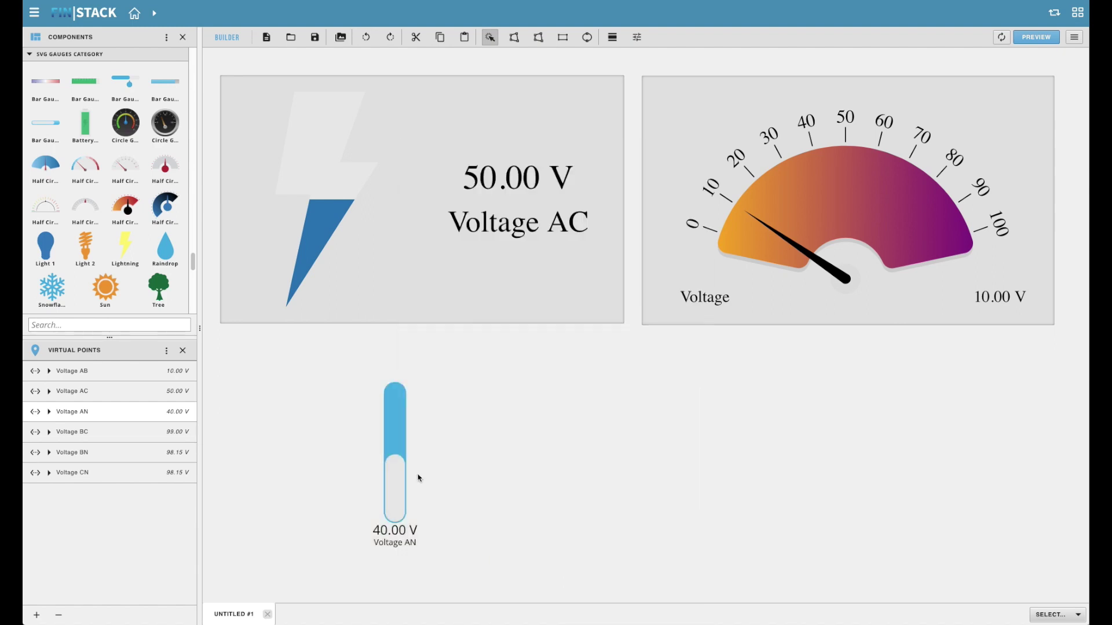
# Set the bar gauge back to Horizontal with a red background, then widen it across the canvas.
pyautogui.rightClick(409, 478)
pyautogui.moveTo(437, 578)
pyautogui.click(567, 615)
pyautogui.click(504, 201)
pyautogui.click(503, 203)
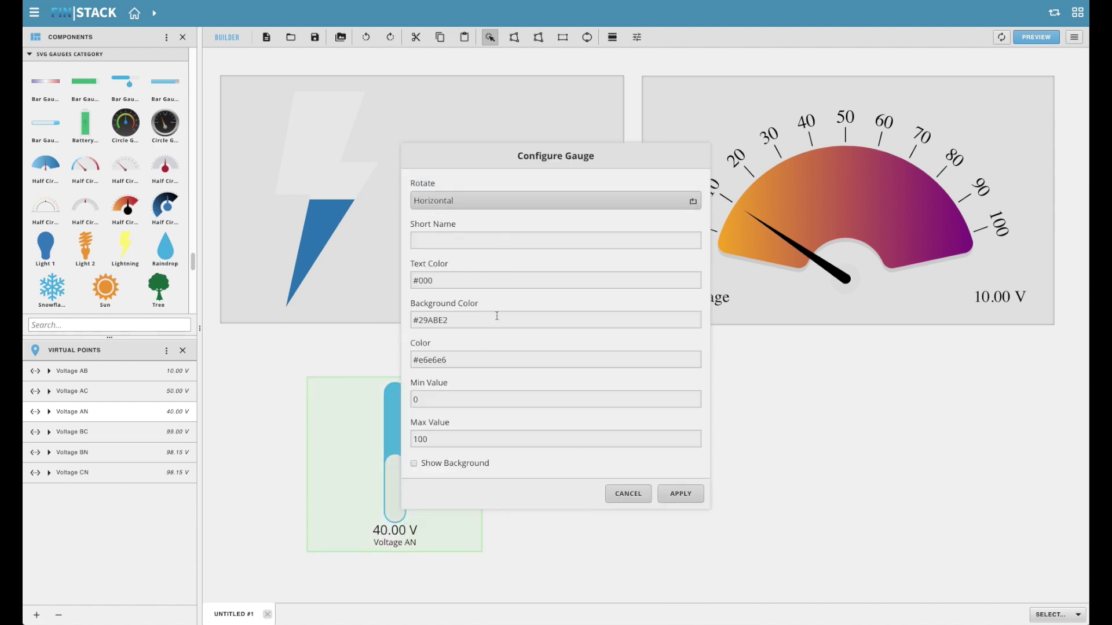
pyautogui.tripleClick(496, 316)
pyautogui.write('red')
pyautogui.click(414, 463)
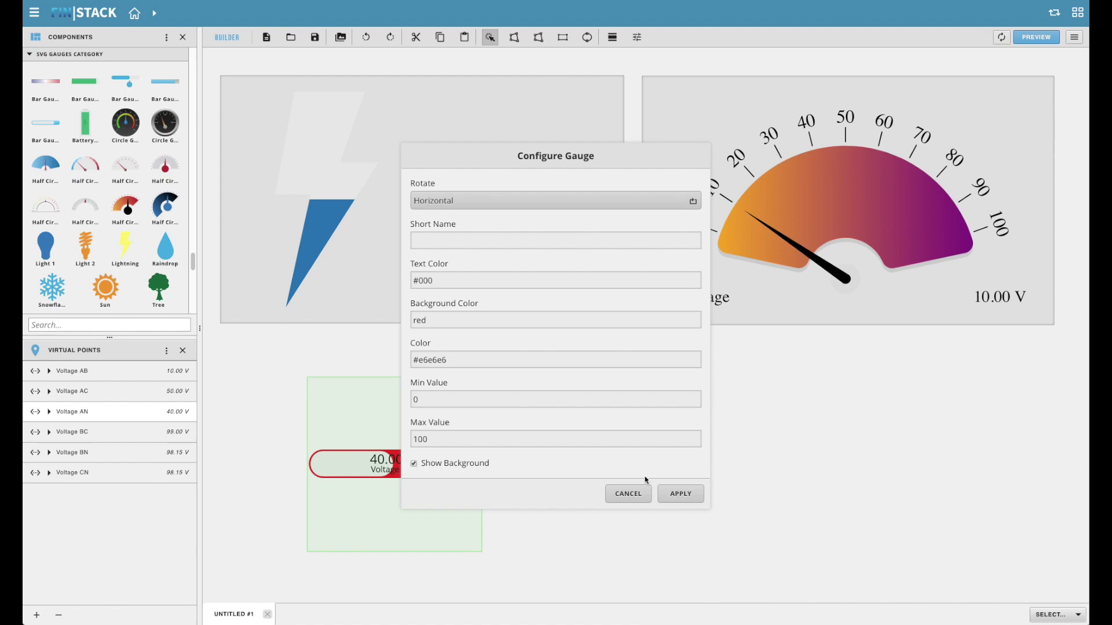
pyautogui.click(681, 493)
pyautogui.moveTo(482, 552); pyautogui.dragTo(1057, 581)
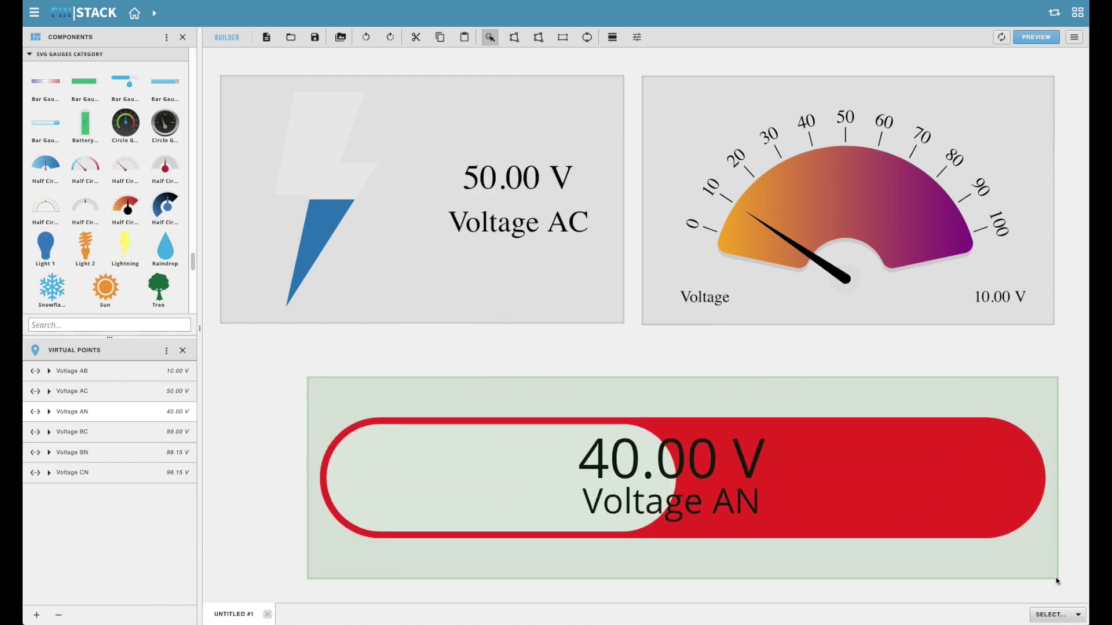
pyautogui.moveTo(308, 379); pyautogui.dragTo(208, 350)
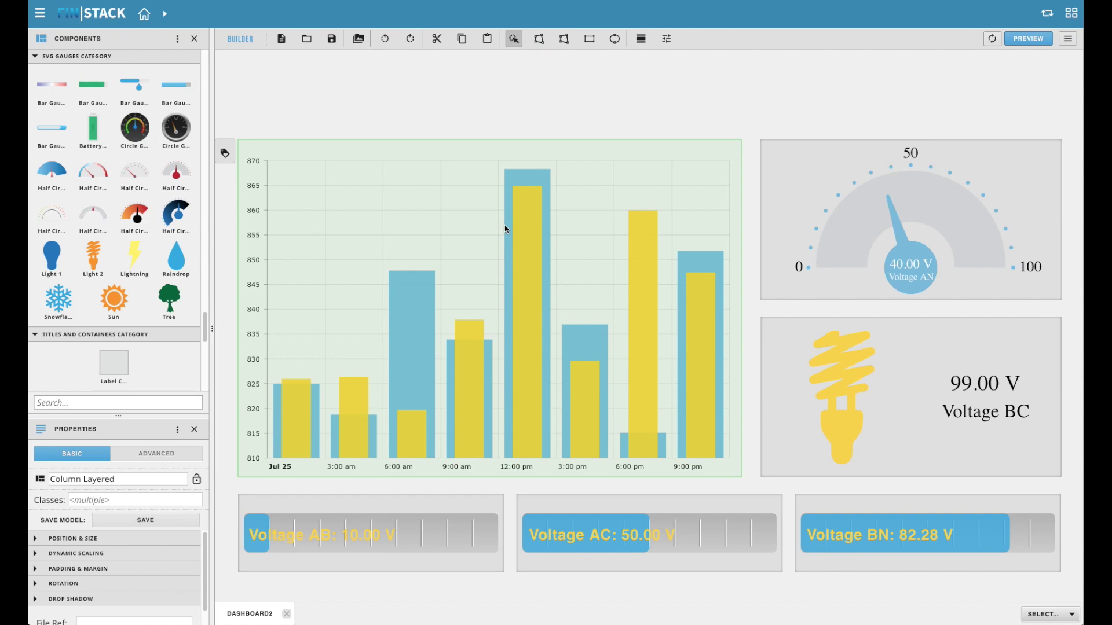
# Give the column chart the Light theme with background, plotting Laguna ElecMeter KwA and KwB.
pyautogui.rightClick(505, 228)
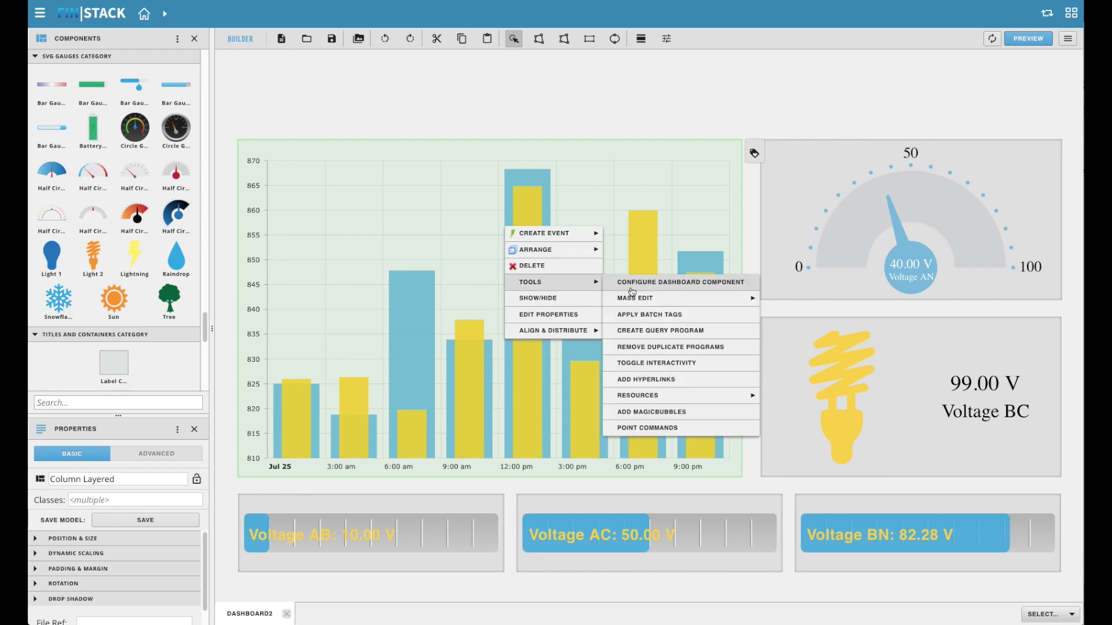
pyautogui.click(630, 288)
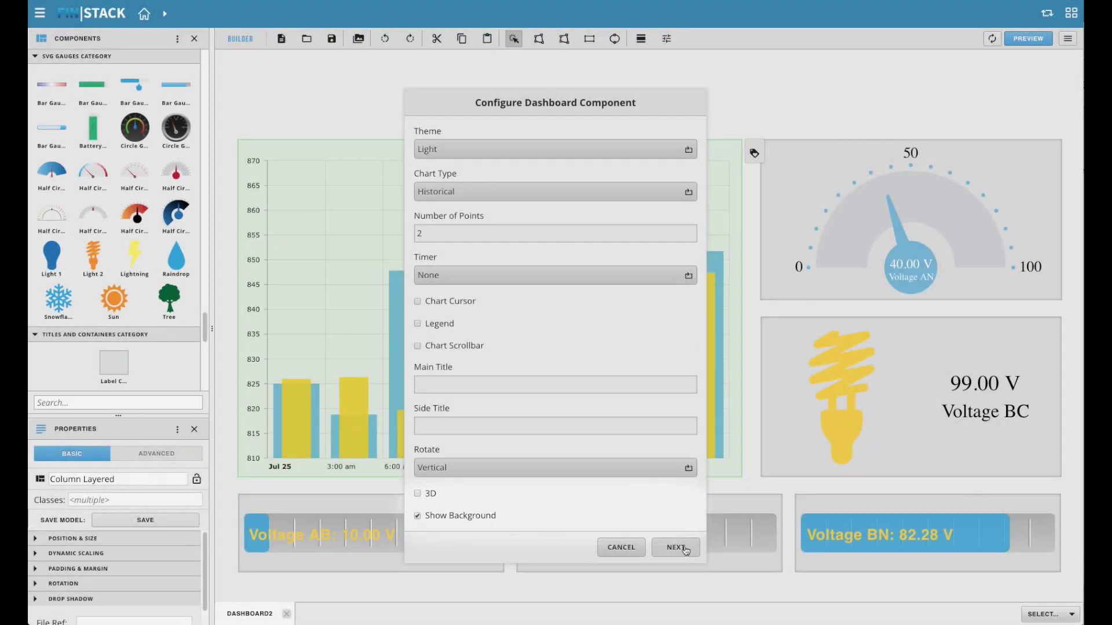
pyautogui.click(685, 549)
pyautogui.click(722, 524)
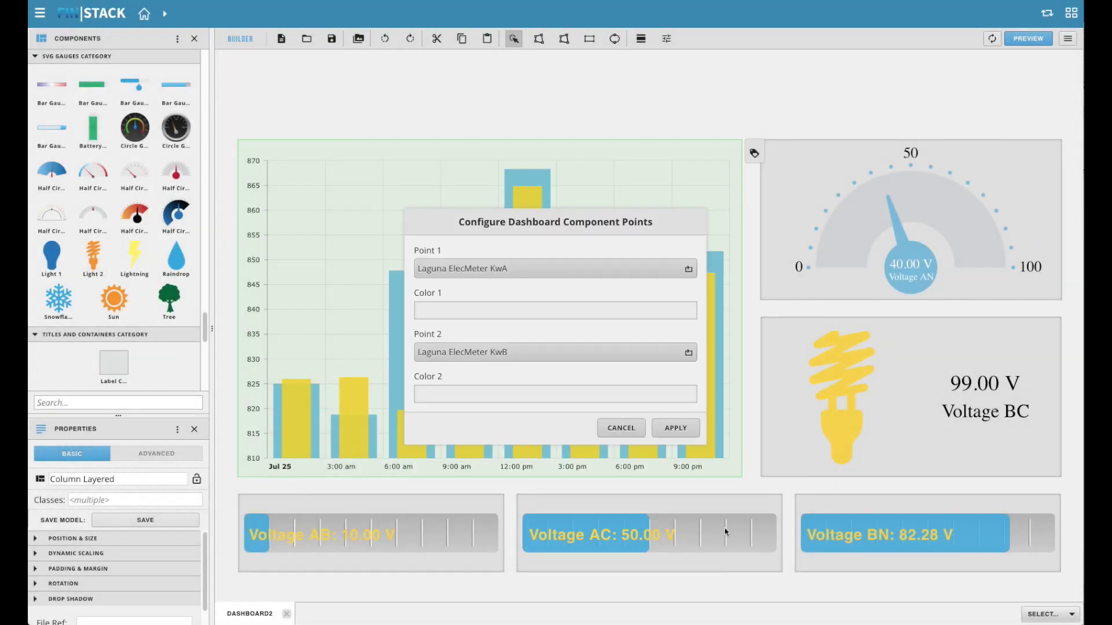
pyautogui.click(685, 428)
pyautogui.click(754, 122)
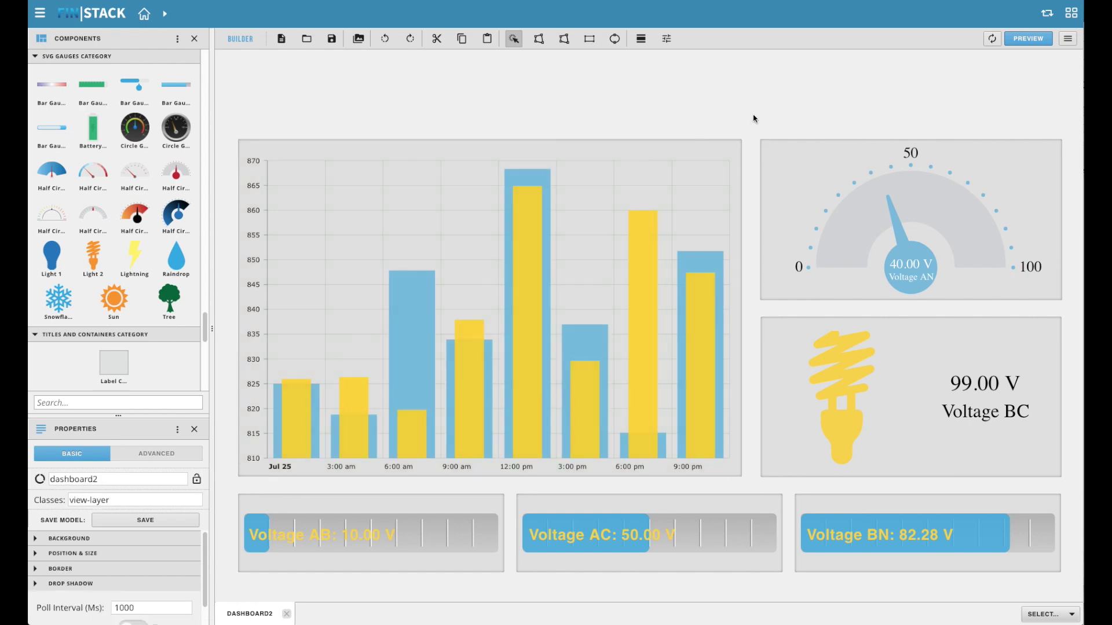
# Stretch a label container across the top and title it 'Energy Dashboard' in the Middle position.
pyautogui.moveTo(121, 370); pyautogui.dragTo(266, 98)
pyautogui.moveTo(416, 253); pyautogui.dragTo(1059, 129)
pyautogui.rightClick(814, 108)
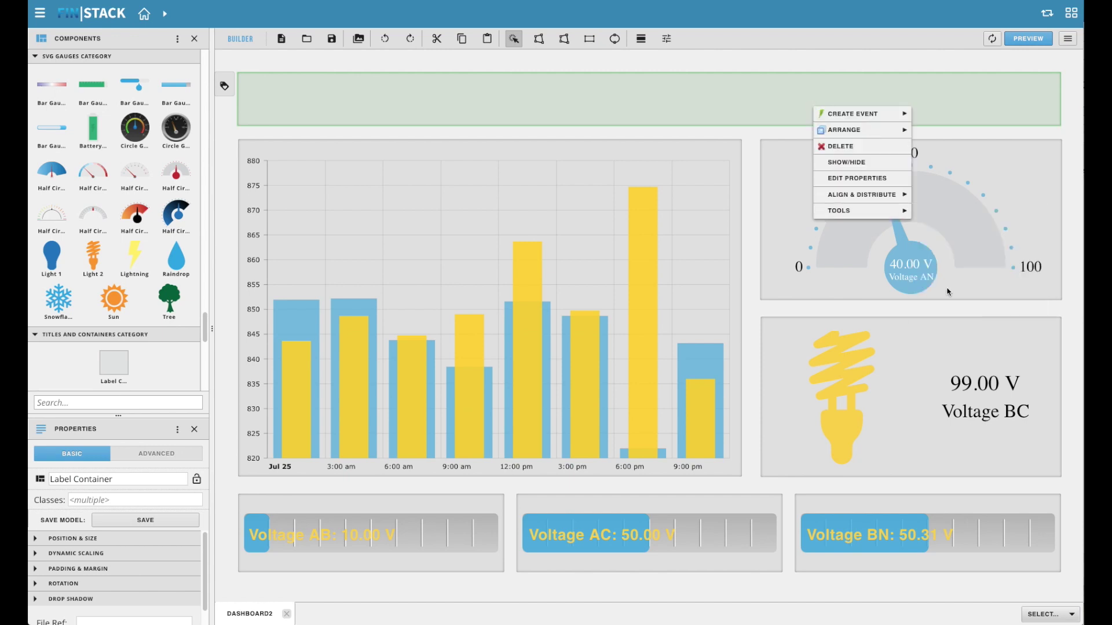
pyautogui.moveTo(857, 211)
pyautogui.click(949, 357)
pyautogui.click(553, 235)
pyautogui.write('Energy Dashboard')
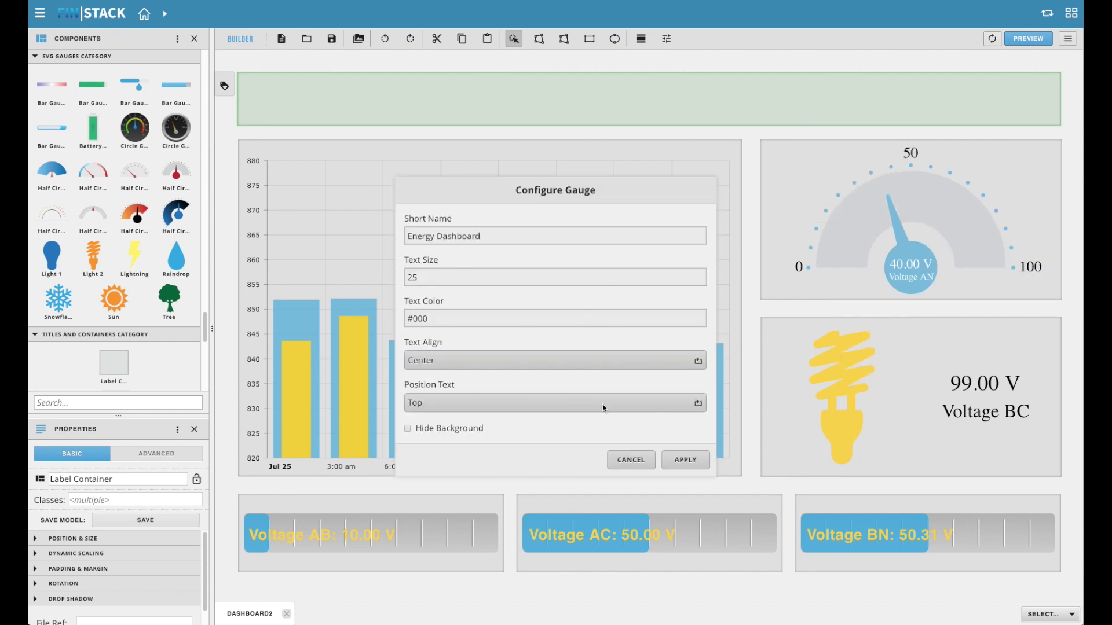
pyautogui.click(603, 404)
pyautogui.click(610, 412)
pyautogui.click(686, 460)
pyautogui.click(763, 61)
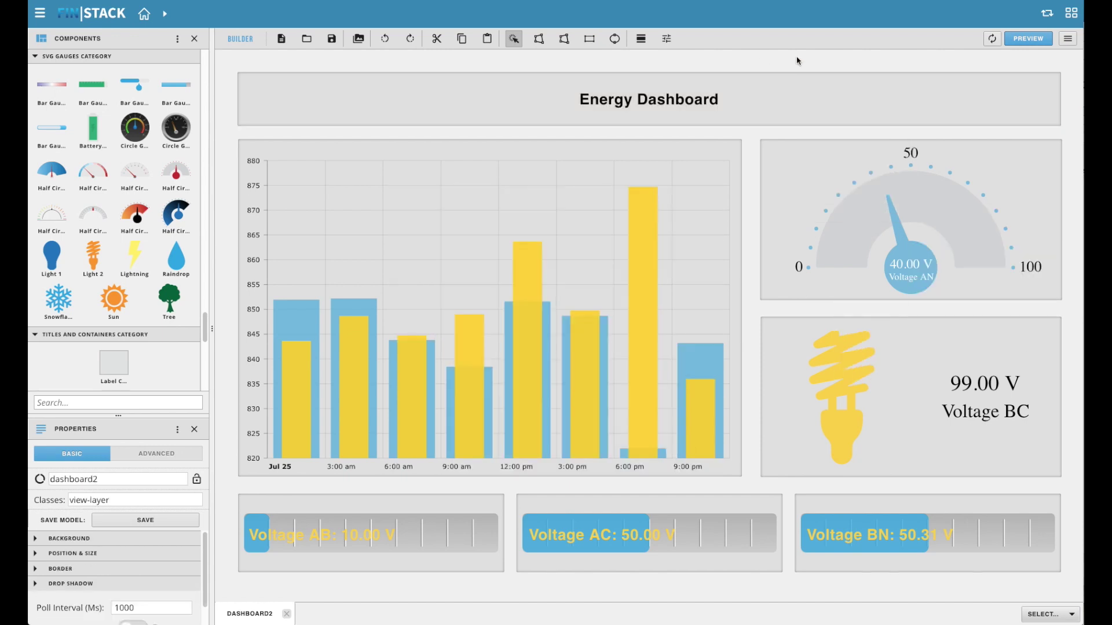